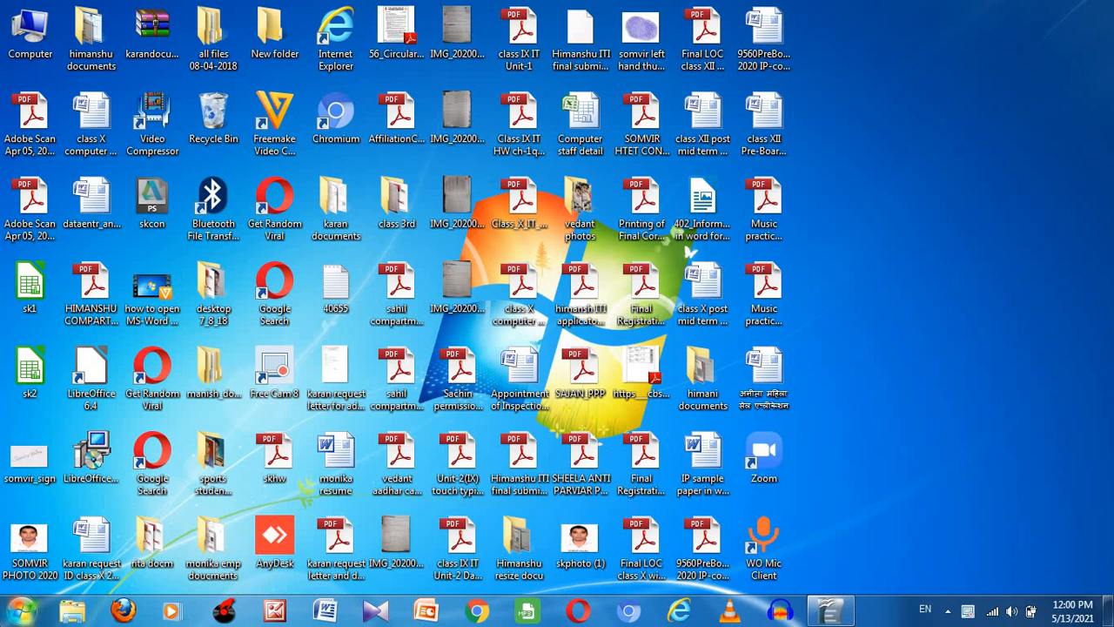
Switch to OpenOffice Writer with a blank text document ready for editing.
click(22, 611)
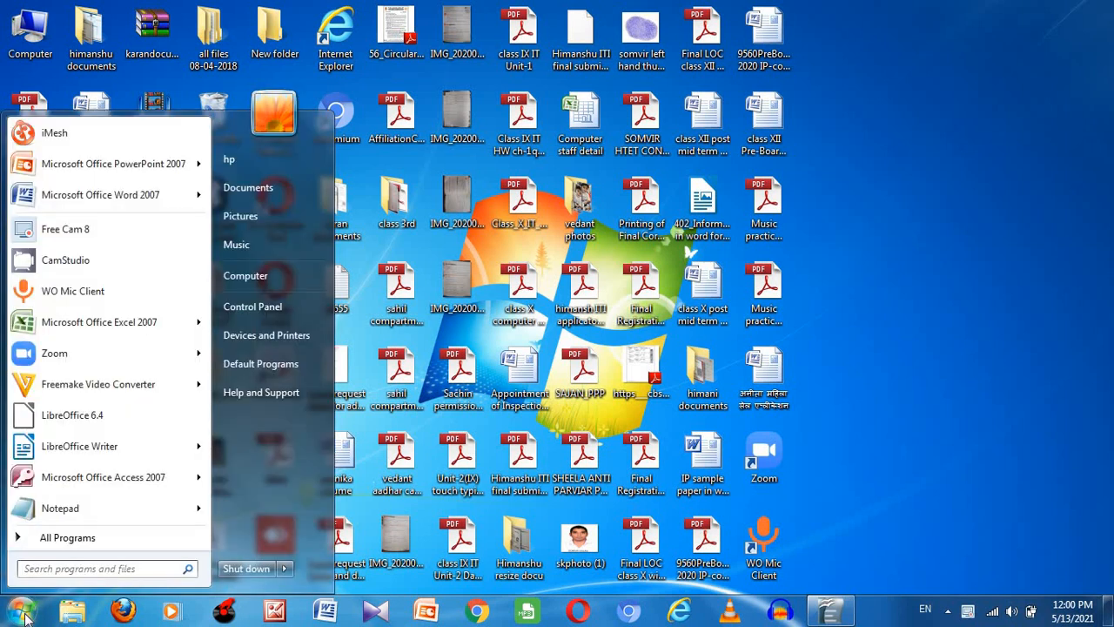
click(53, 541)
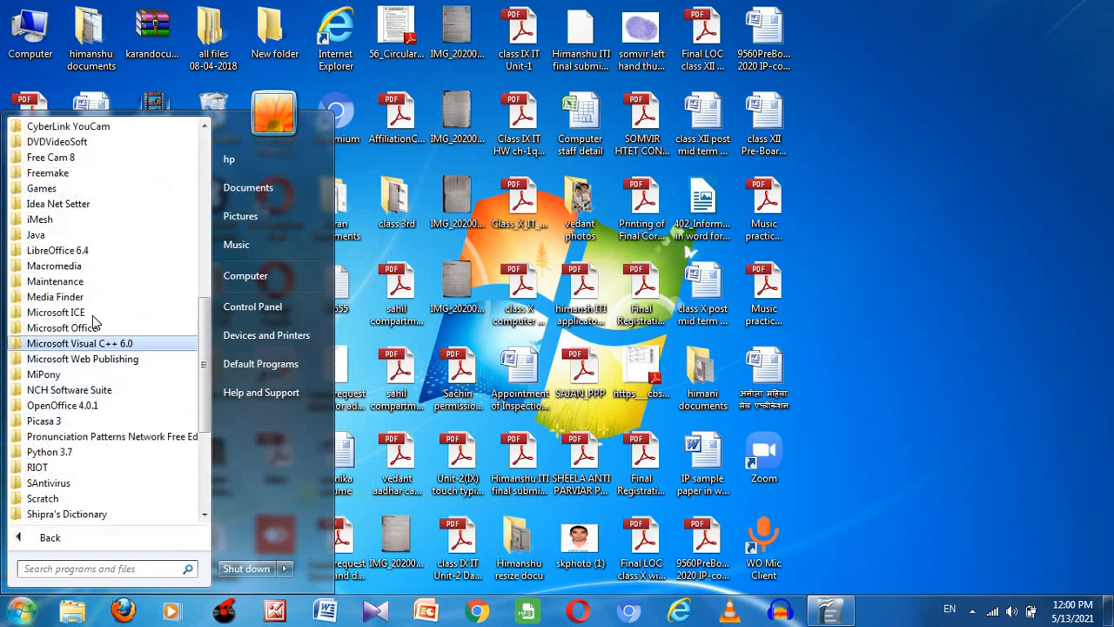
click(65, 409)
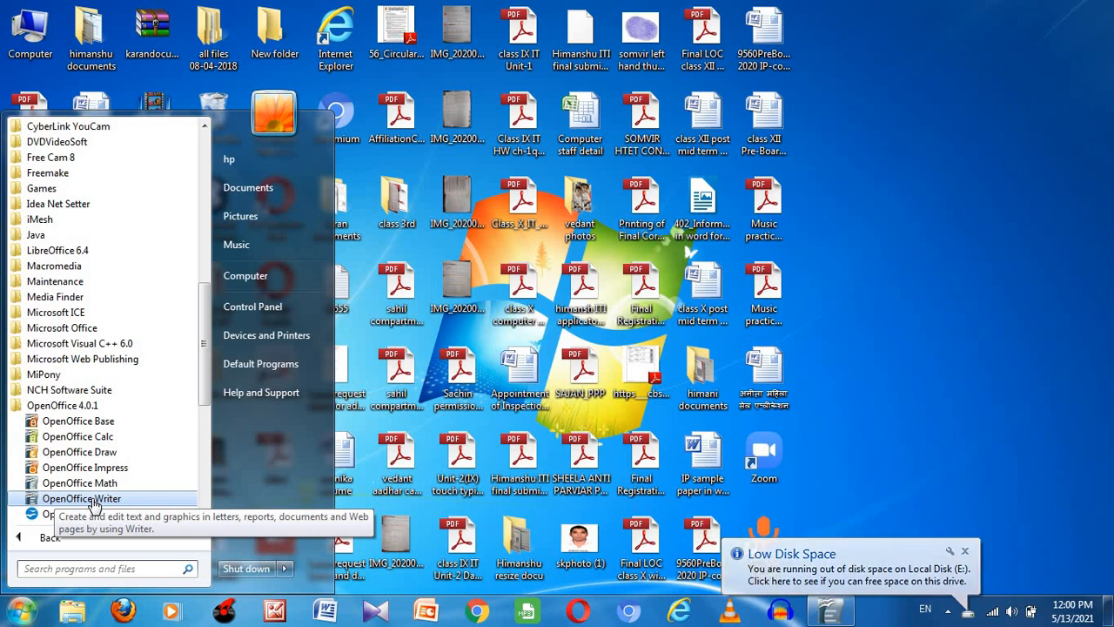
click(824, 382)
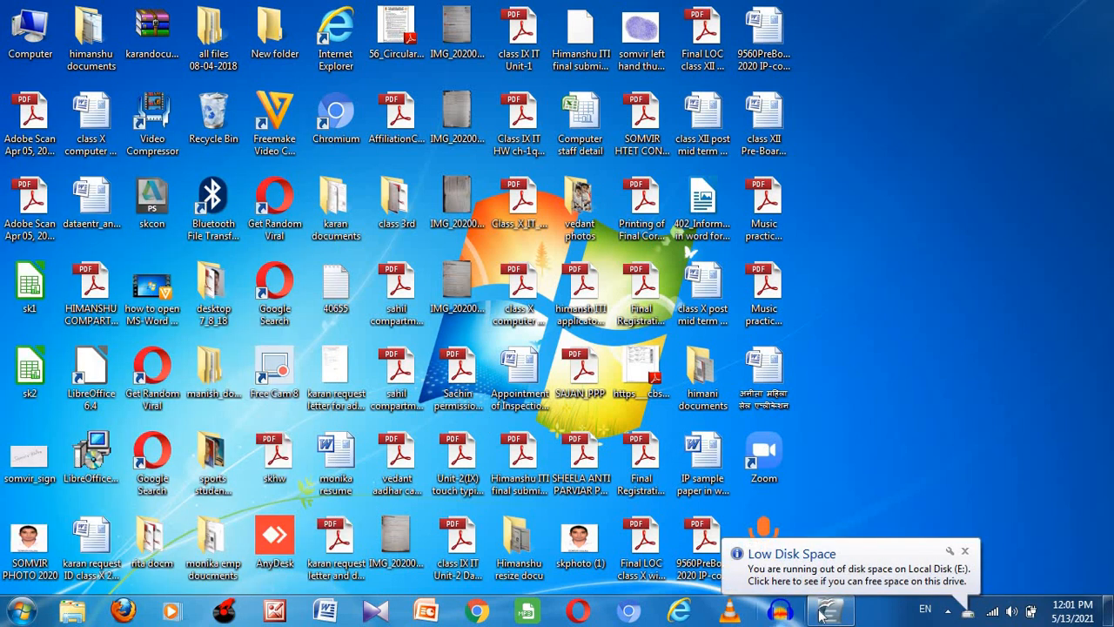
click(820, 610)
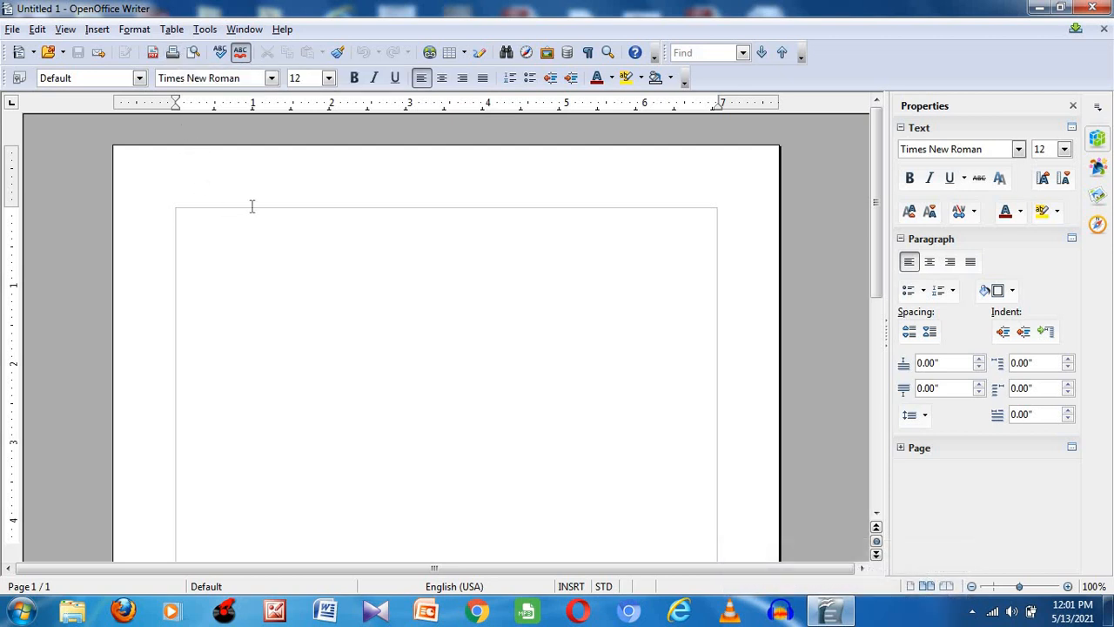
Insert a bordered table with three columns and three rows at the start of the document.
click(179, 33)
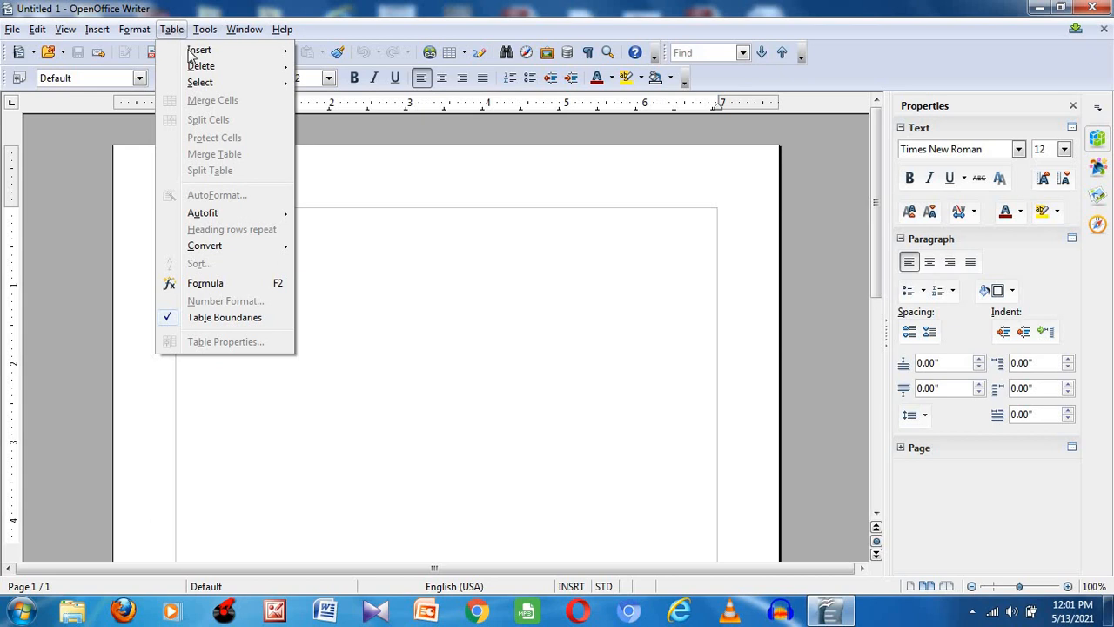
mouse_move(190, 54)
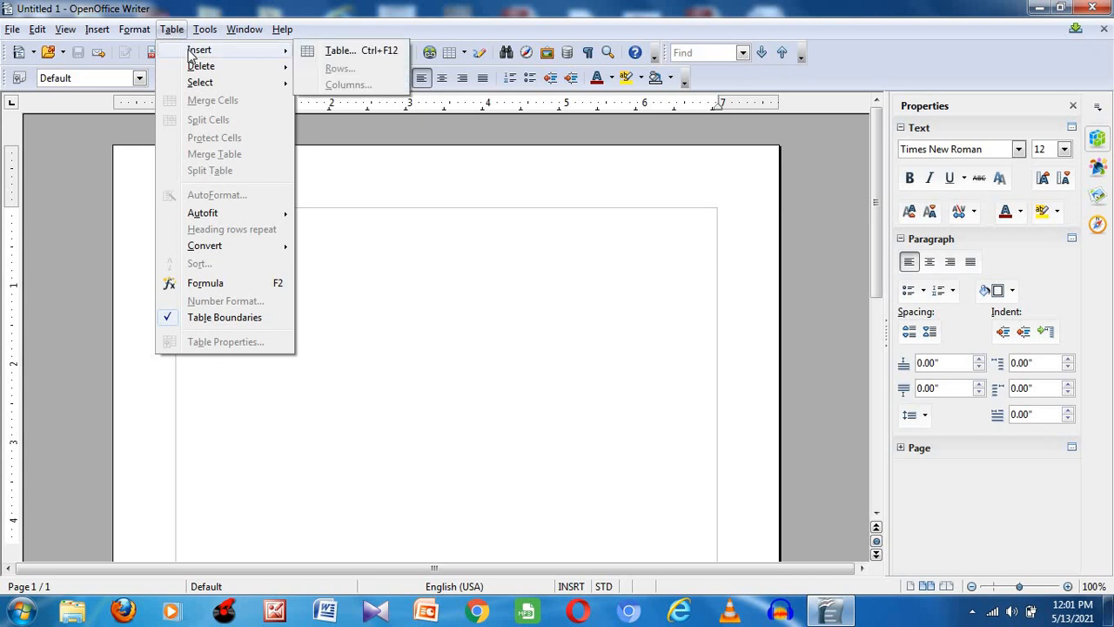
click(351, 54)
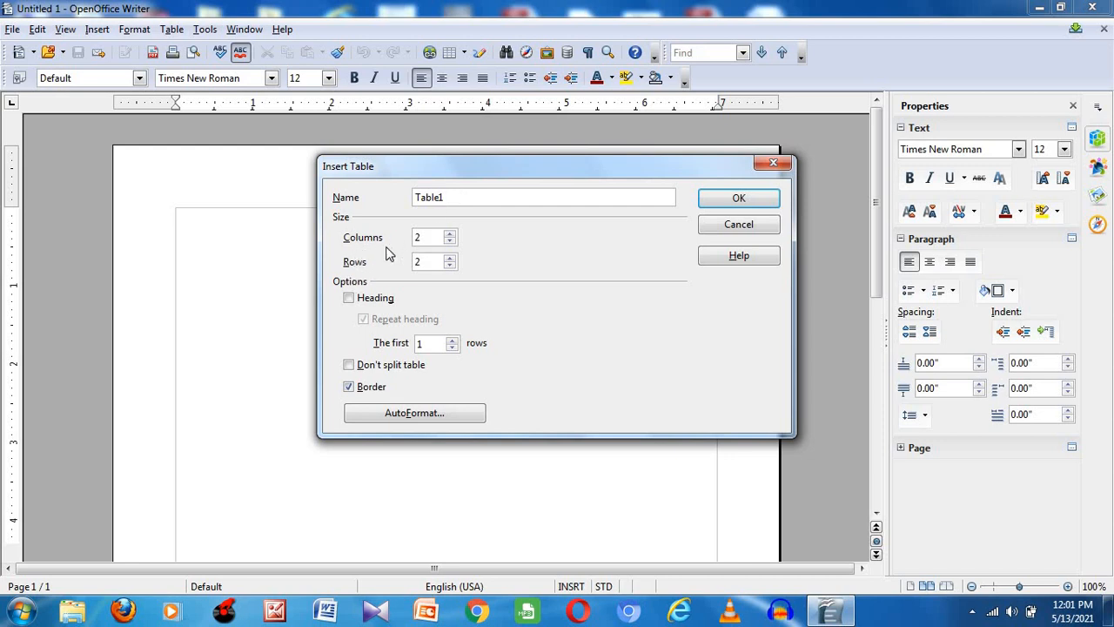
click(449, 237)
click(449, 258)
click(743, 202)
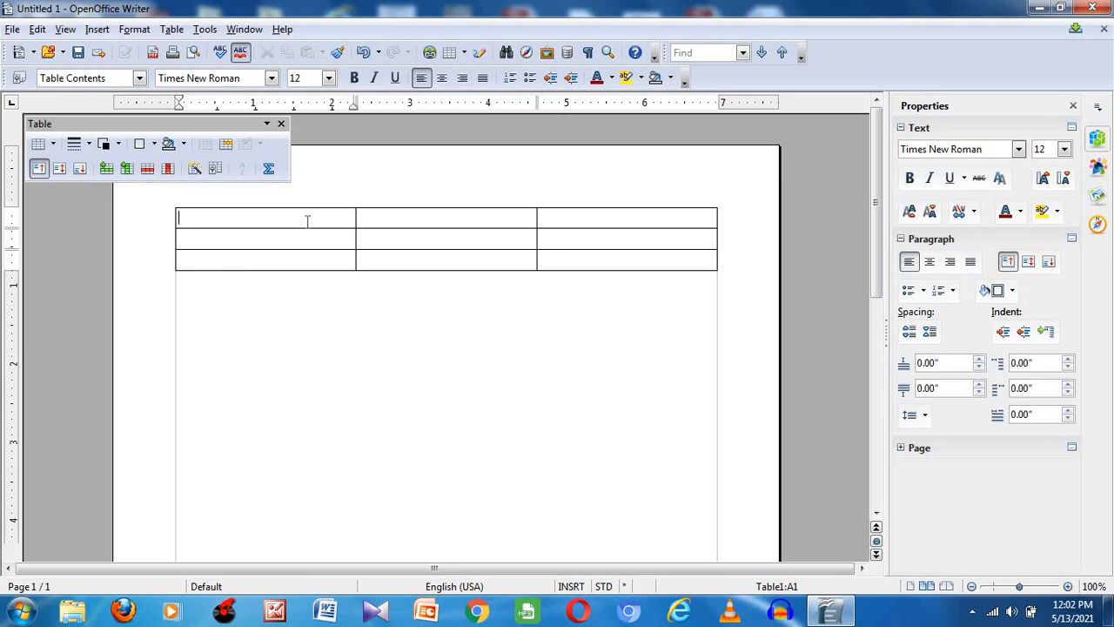
Enter the headings Name, Class and Address across the table's first row.
text(Name )
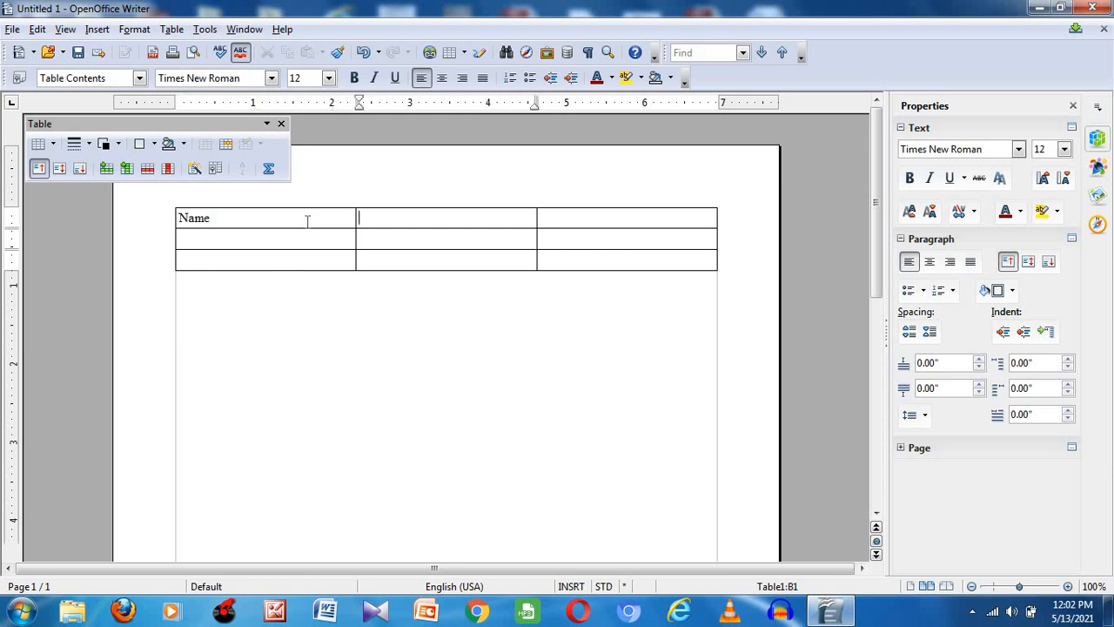
text(Class A)
text(d)
key(BackSpace)
text(Ad)
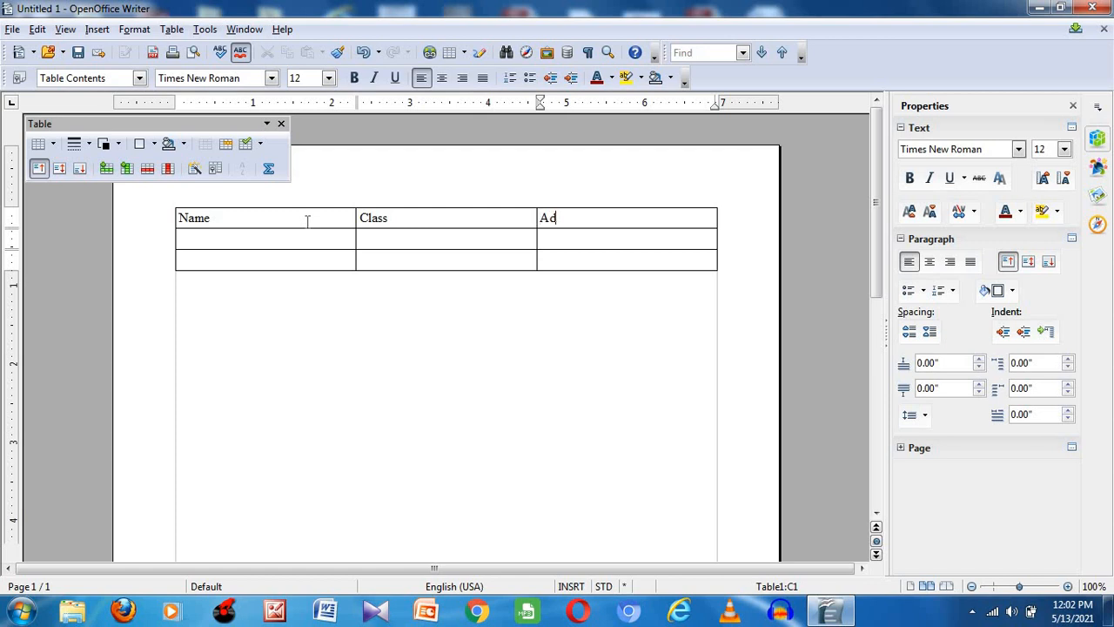
text(d)
key(BackSpace)
text(dress)
Fill the table's second row with A, X and Rohtak.
click(263, 243)
text(A)
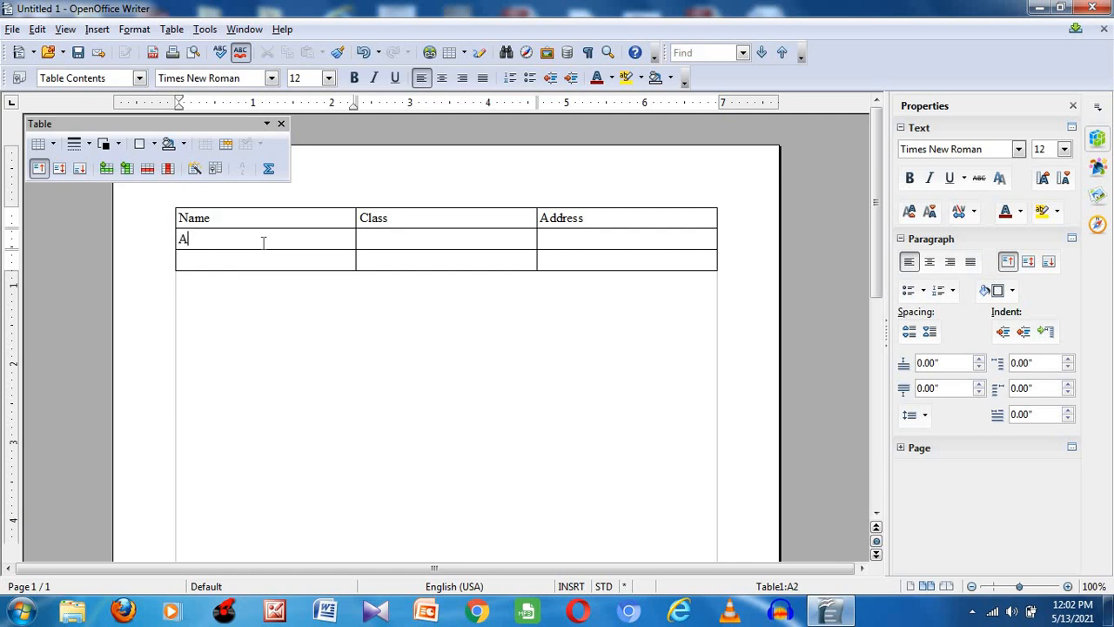
click(391, 244)
text(X)
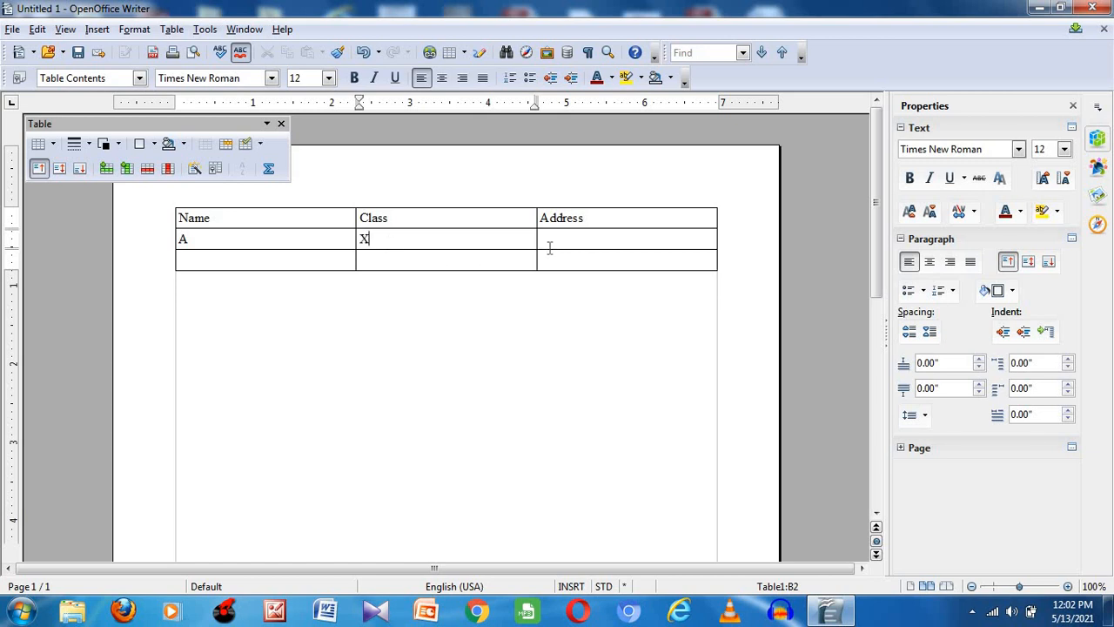
click(545, 249)
text(Rohtak)
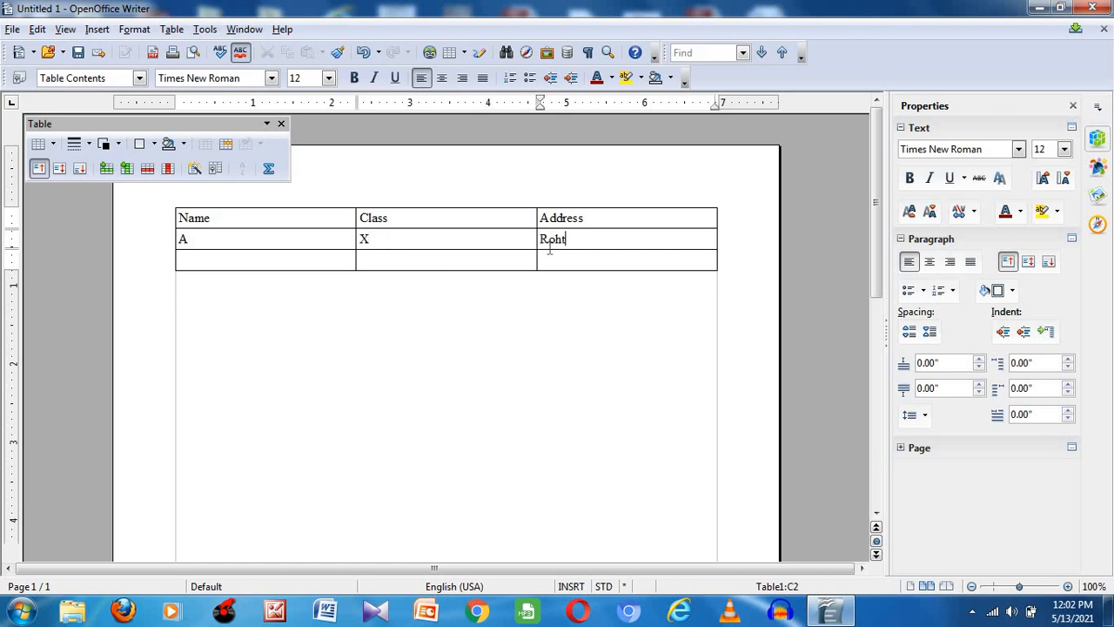
Fill the table's third row with B, X and Jhajjar.
click(324, 264)
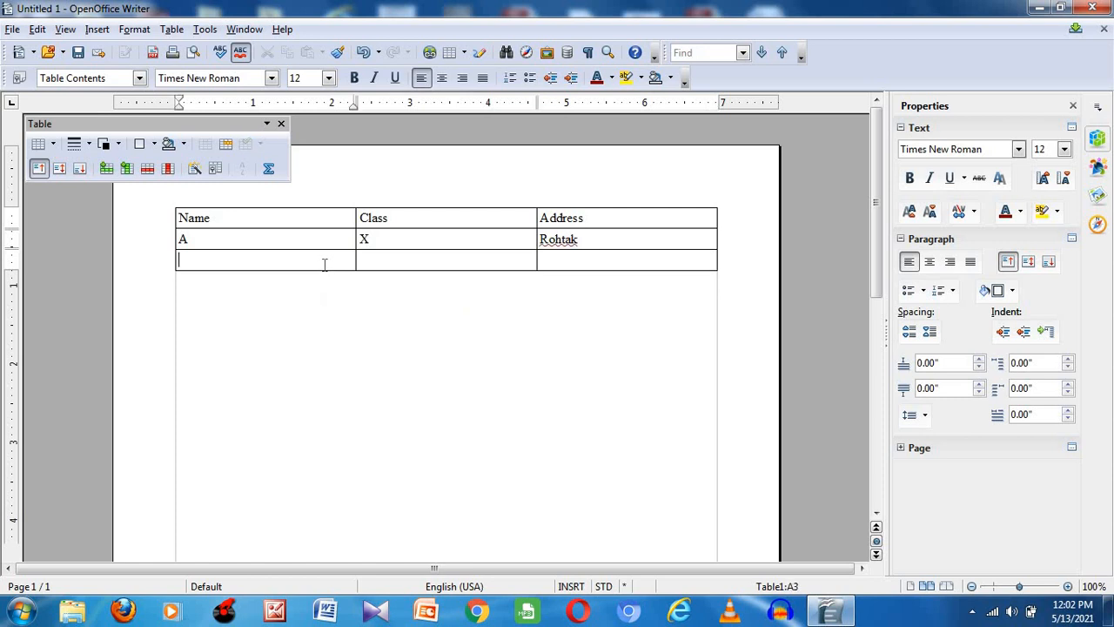
text(B)
click(403, 264)
text(X)
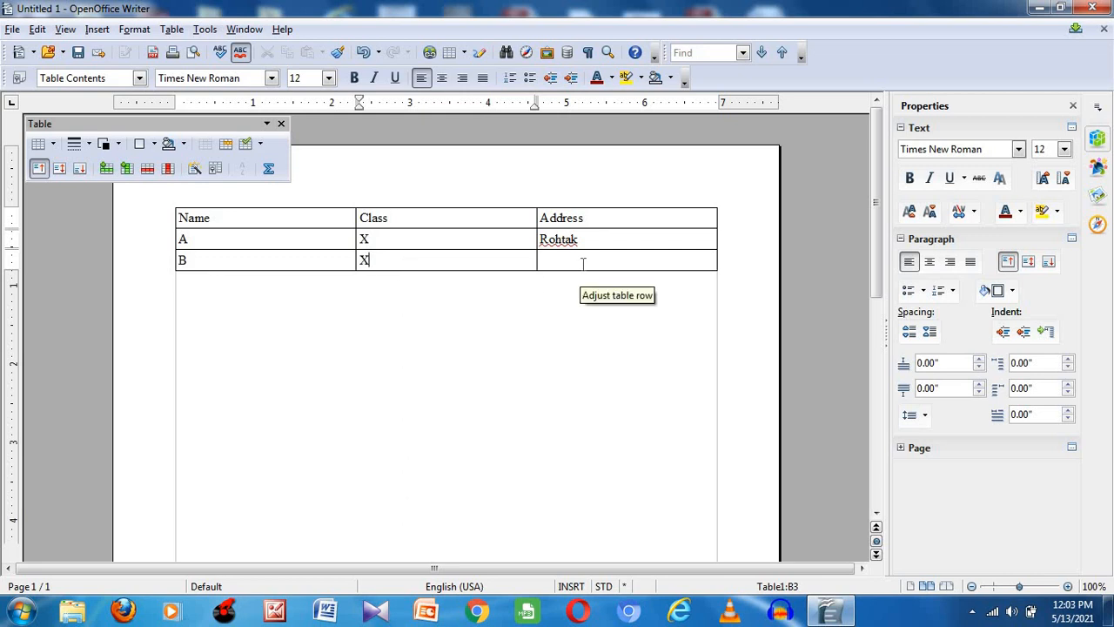
click(583, 265)
text(J)
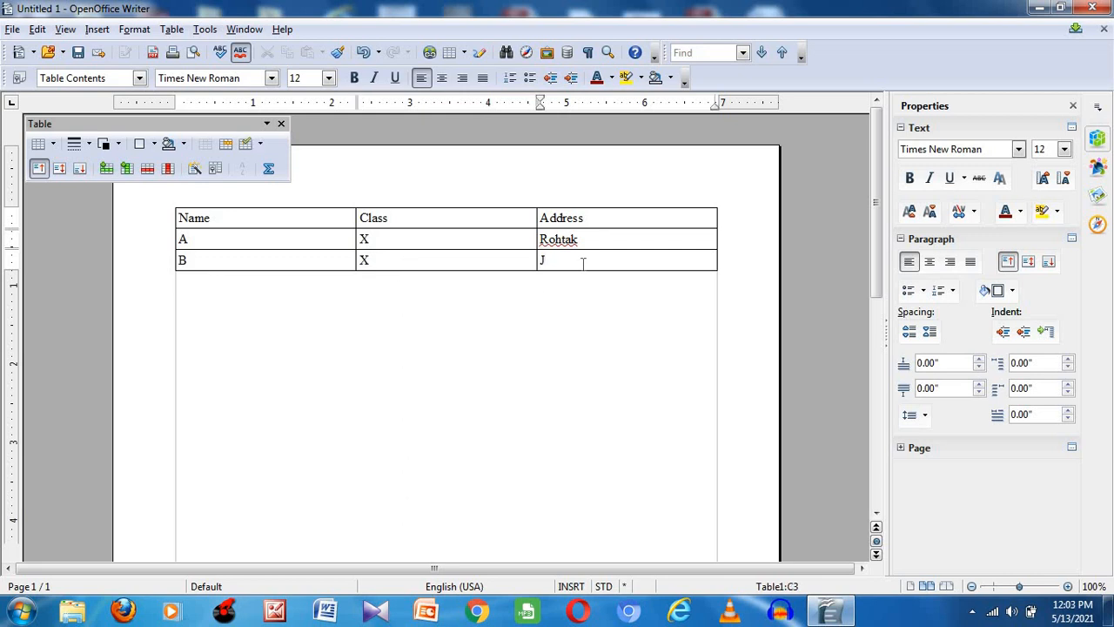
text(hajjar)
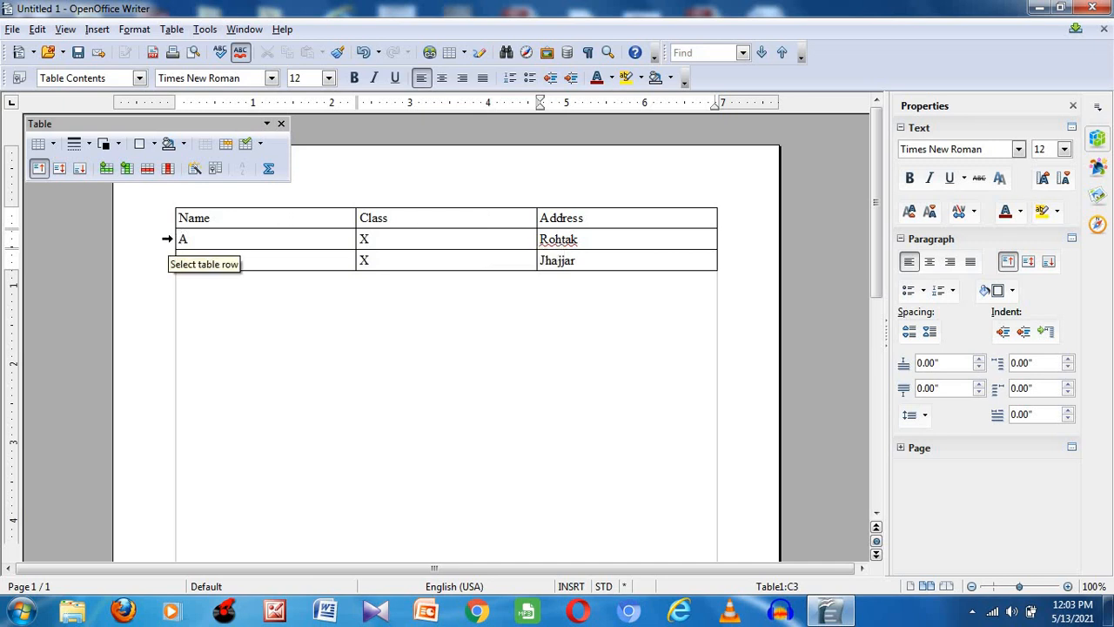
Try selecting the table's entire third row and its entire second row, clearing each selection.
click(182, 34)
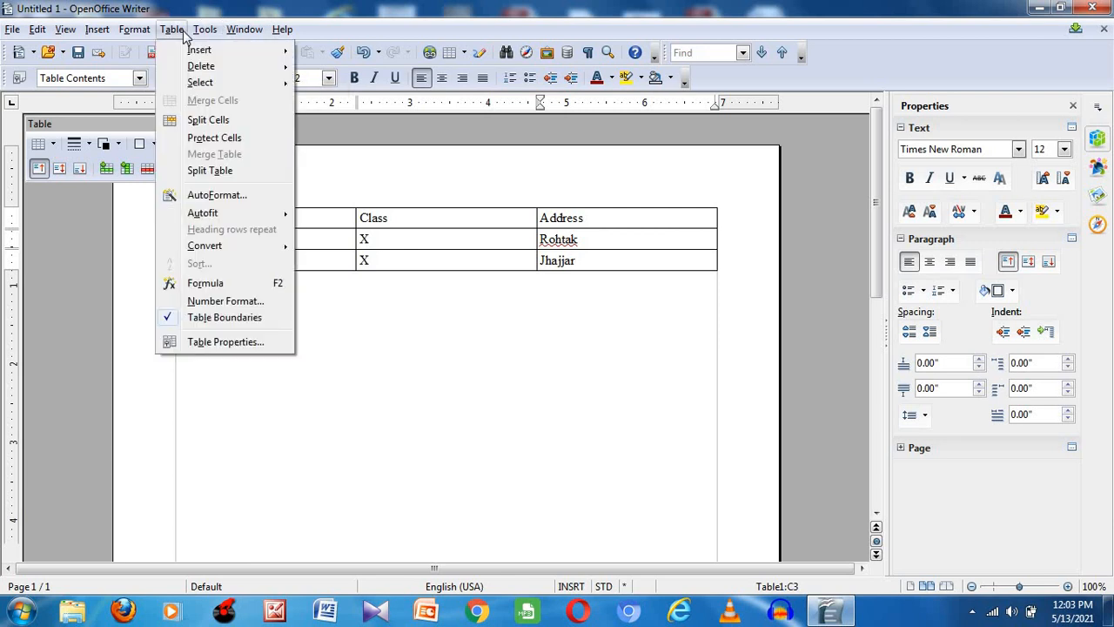
mouse_move(209, 82)
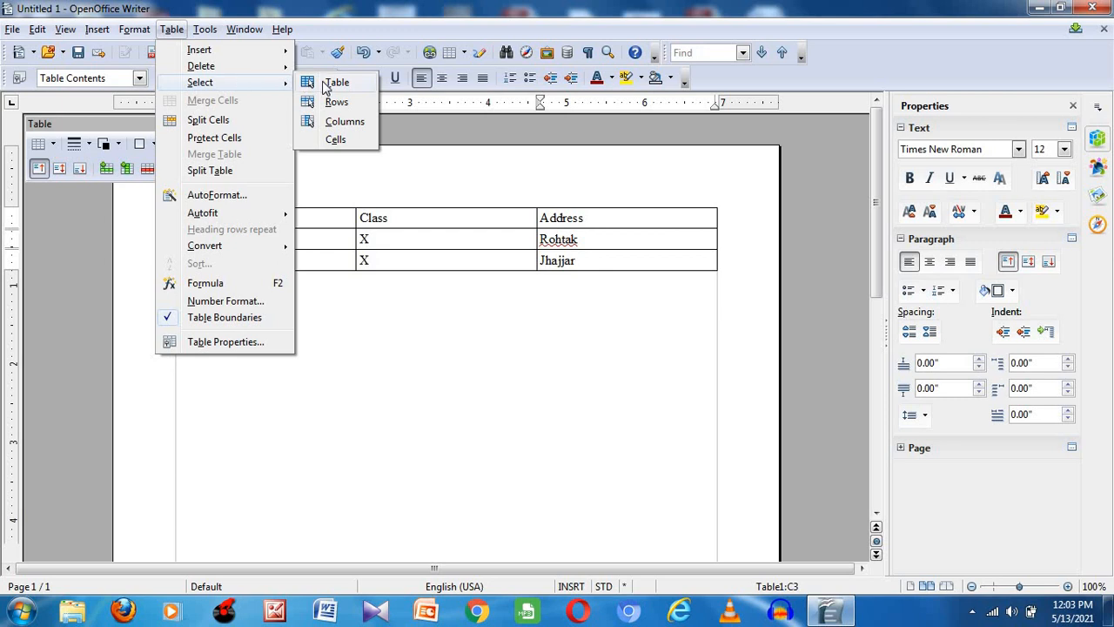
click(331, 104)
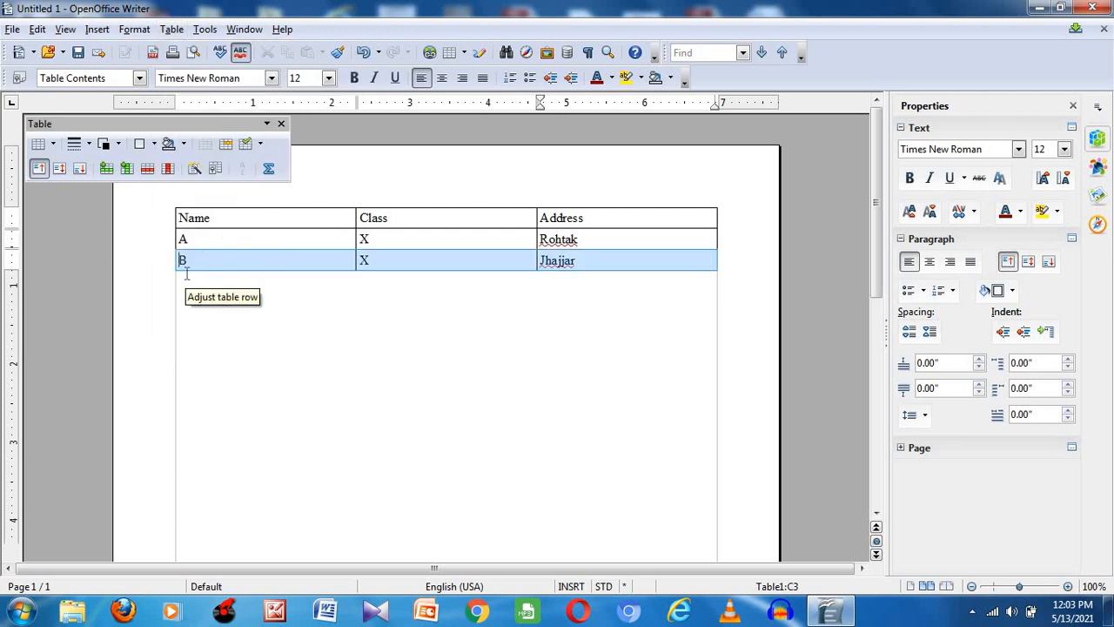
click(218, 240)
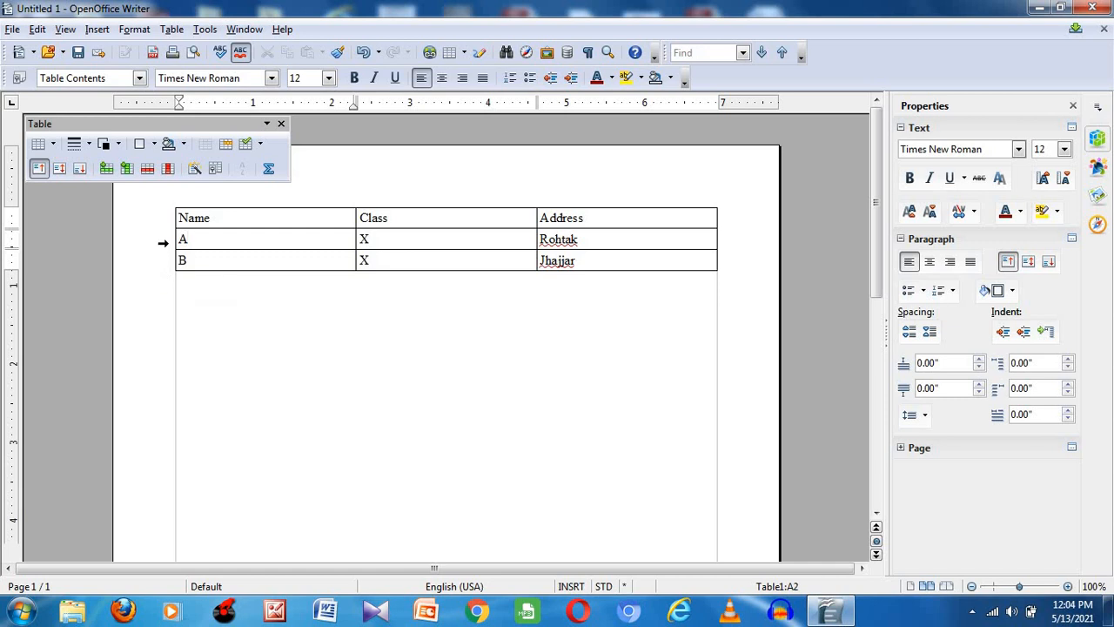
click(163, 235)
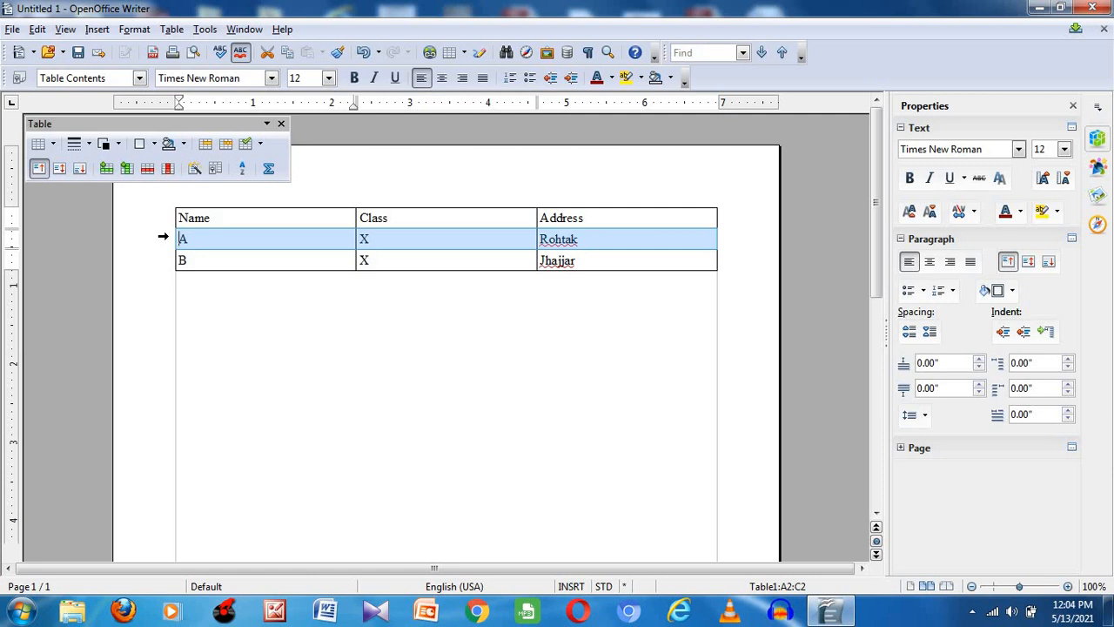
click(303, 241)
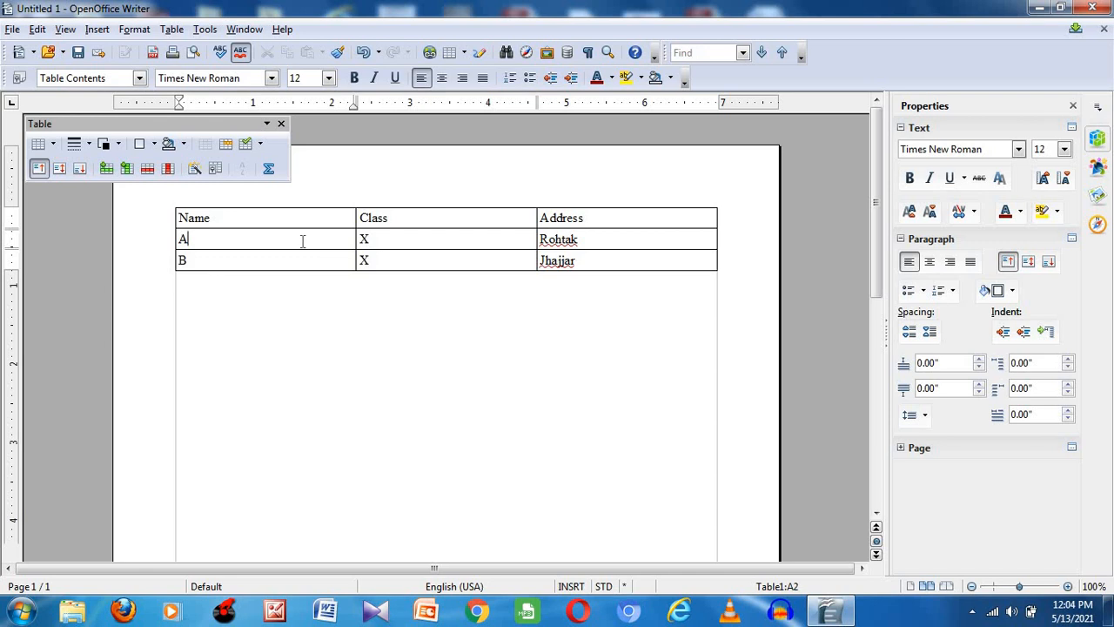
click(97, 29)
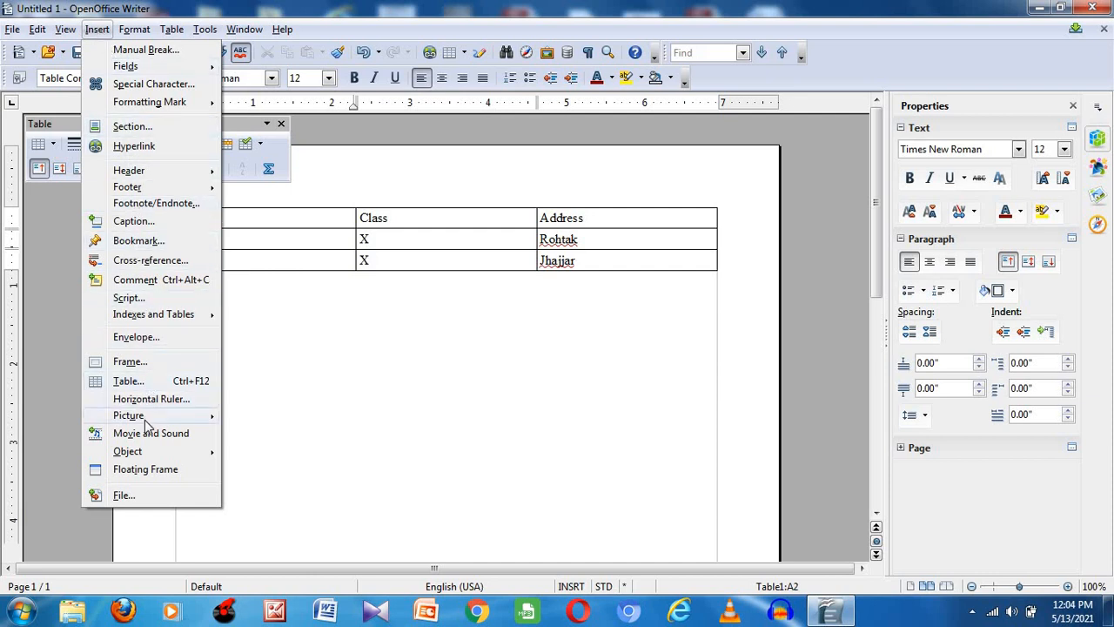
mouse_move(145, 420)
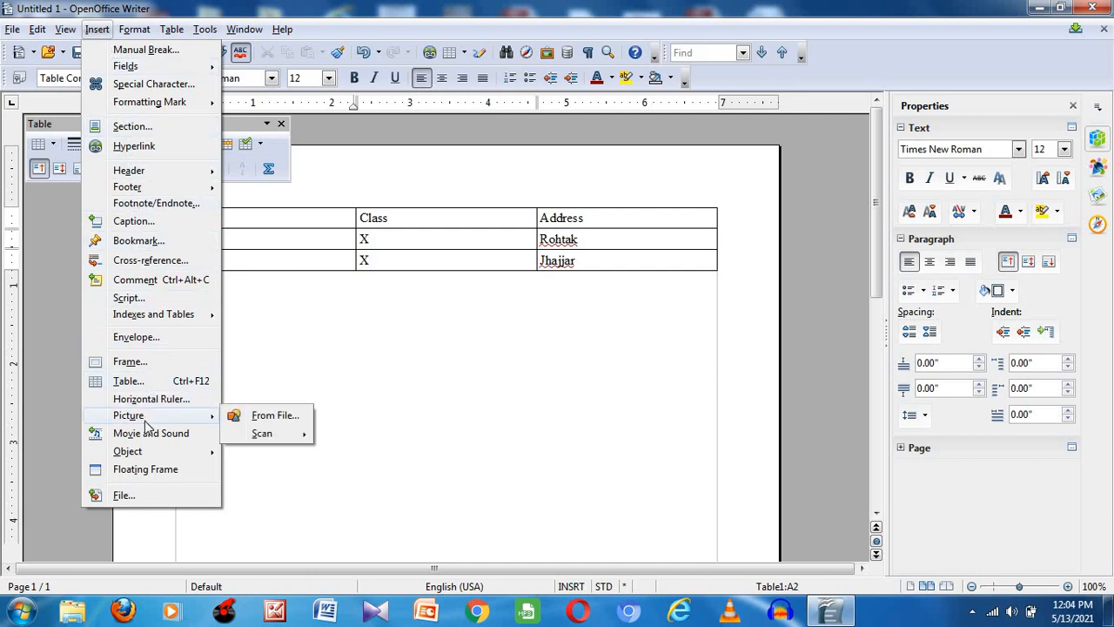
click(367, 300)
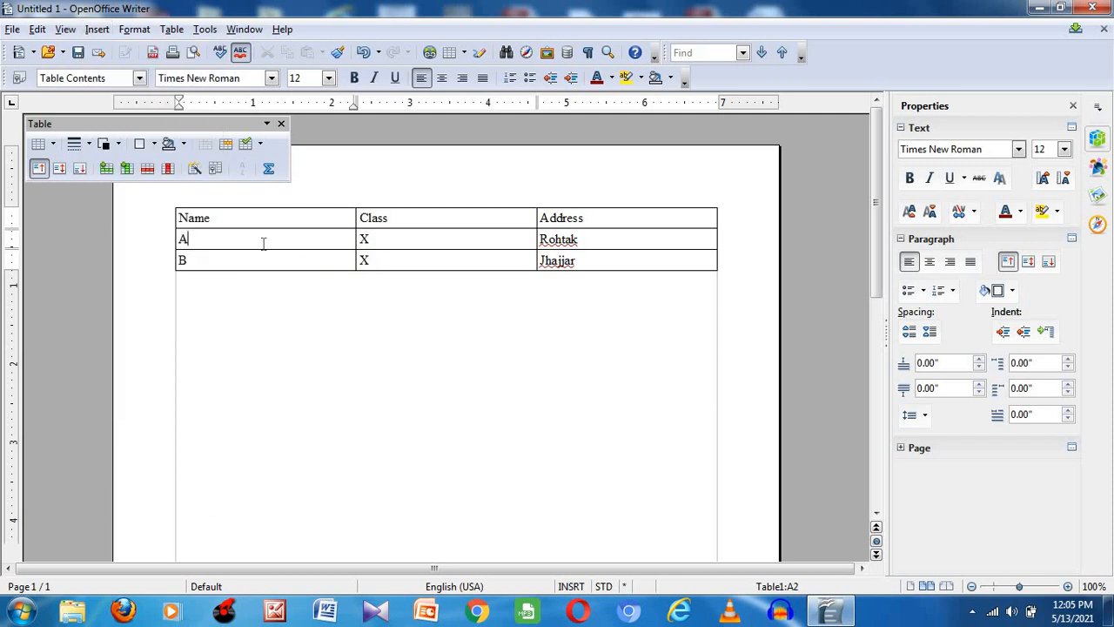
right_click(266, 251)
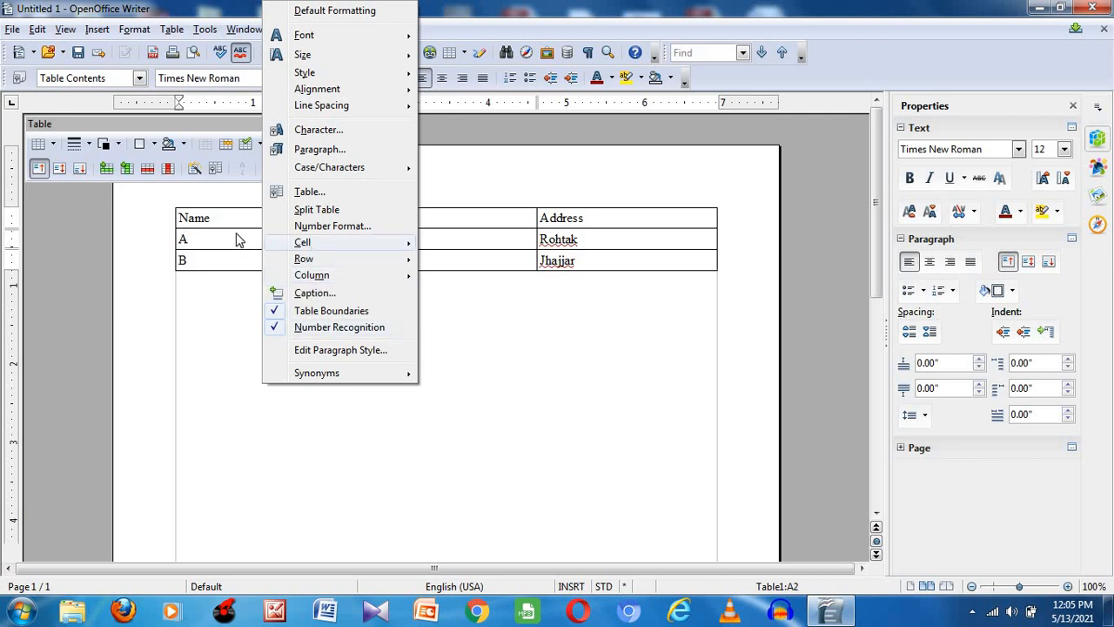
mouse_move(308, 244)
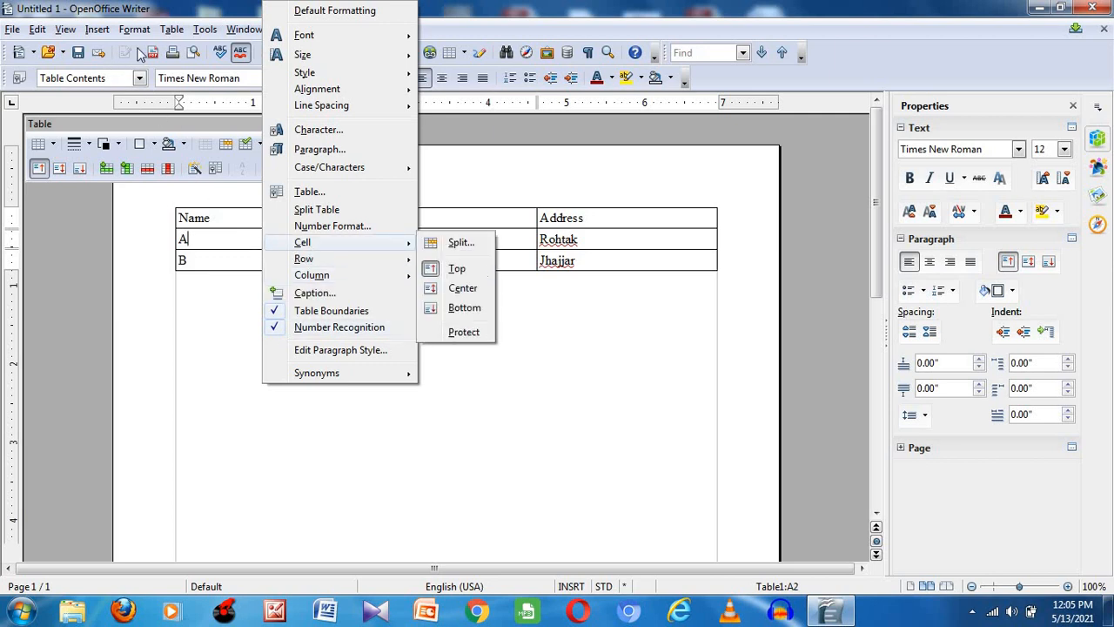
click(182, 236)
text(A)
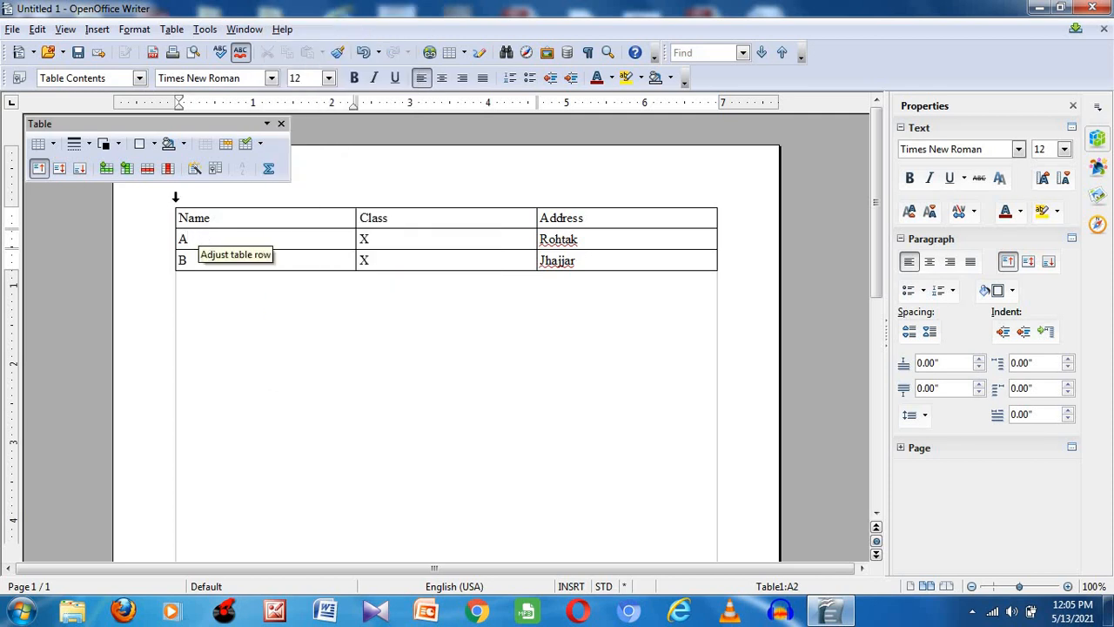
Insert the Tulips sample picture from file into the table cell containing A, and delete the picture again.
click(98, 31)
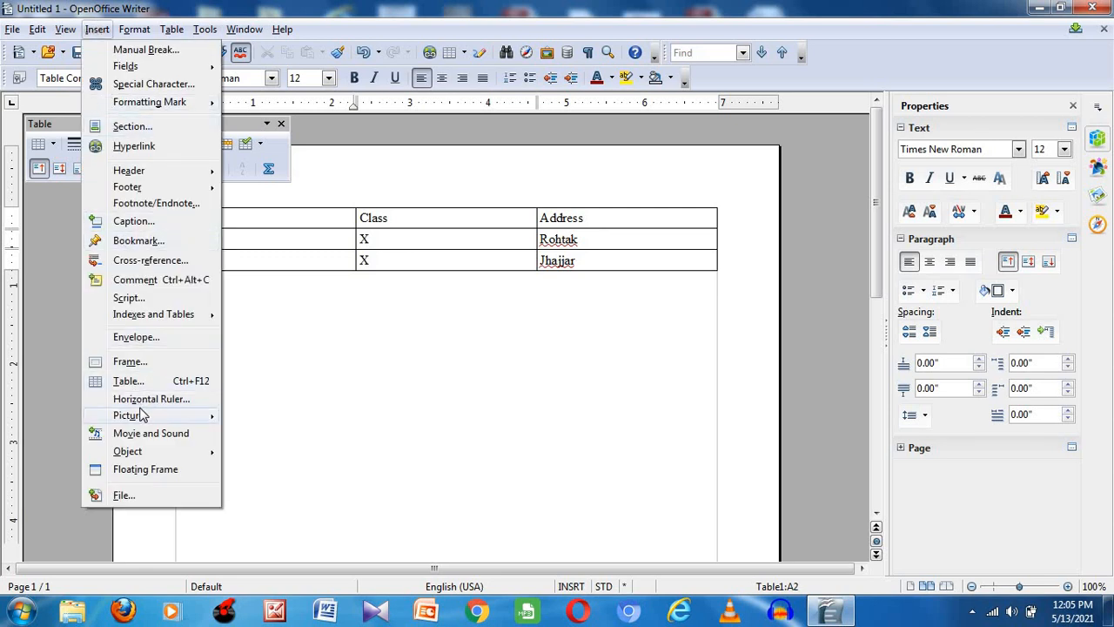
mouse_move(142, 416)
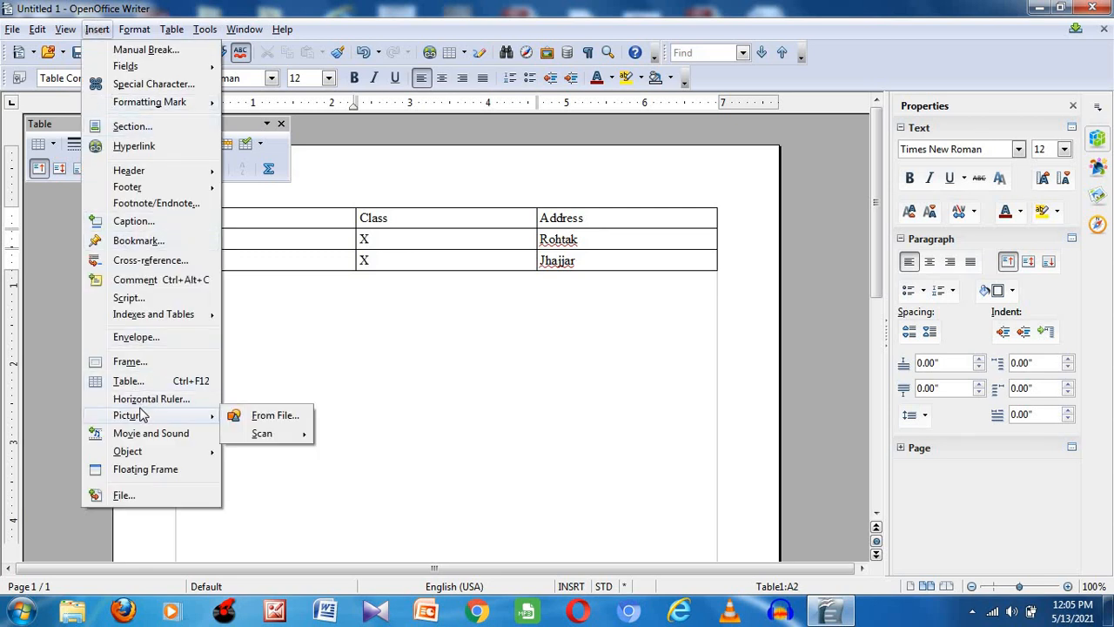
click(275, 416)
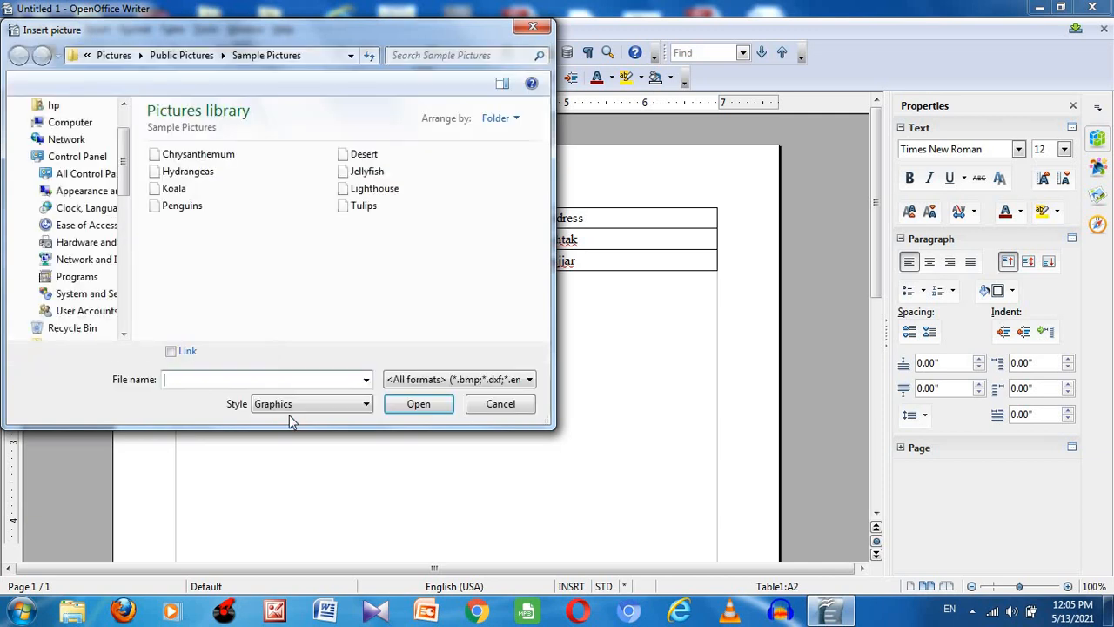
click(183, 197)
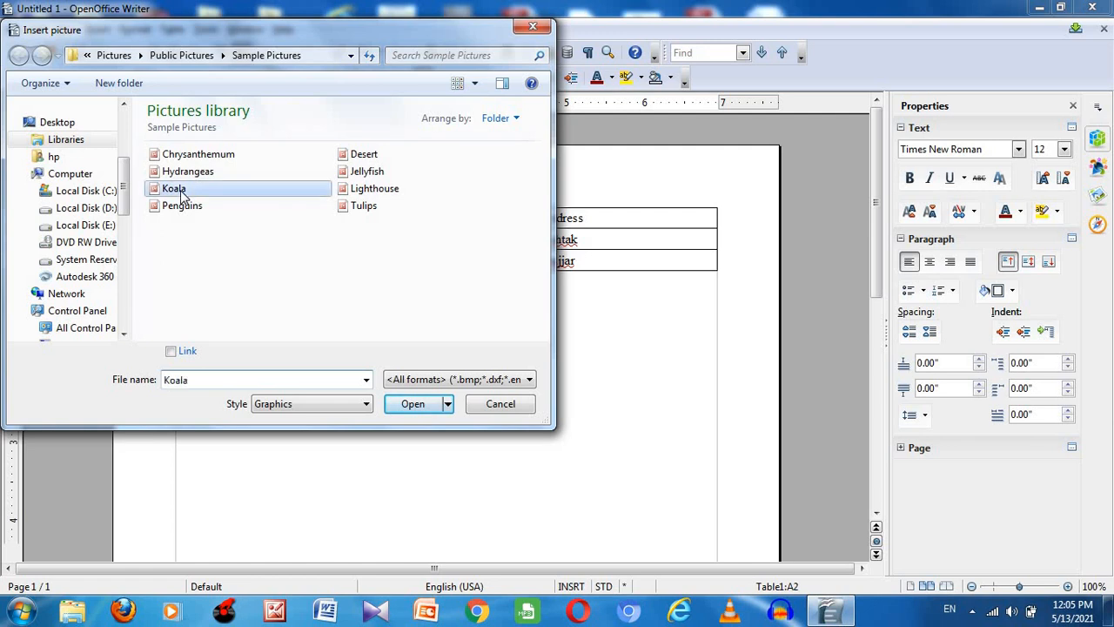
click(358, 212)
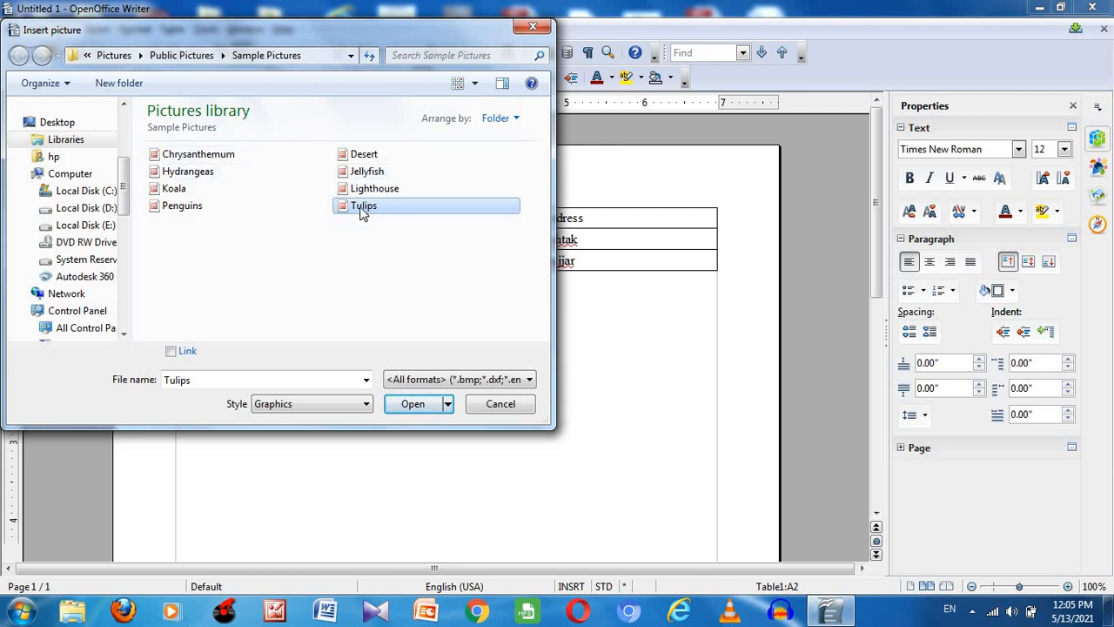
click(402, 407)
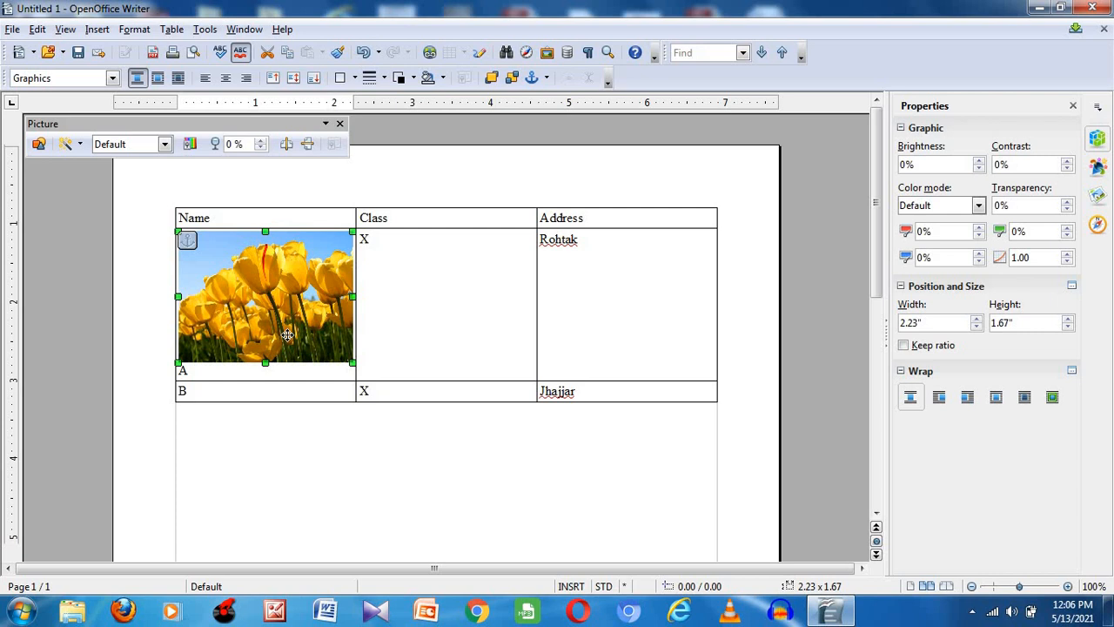
key(Delete)
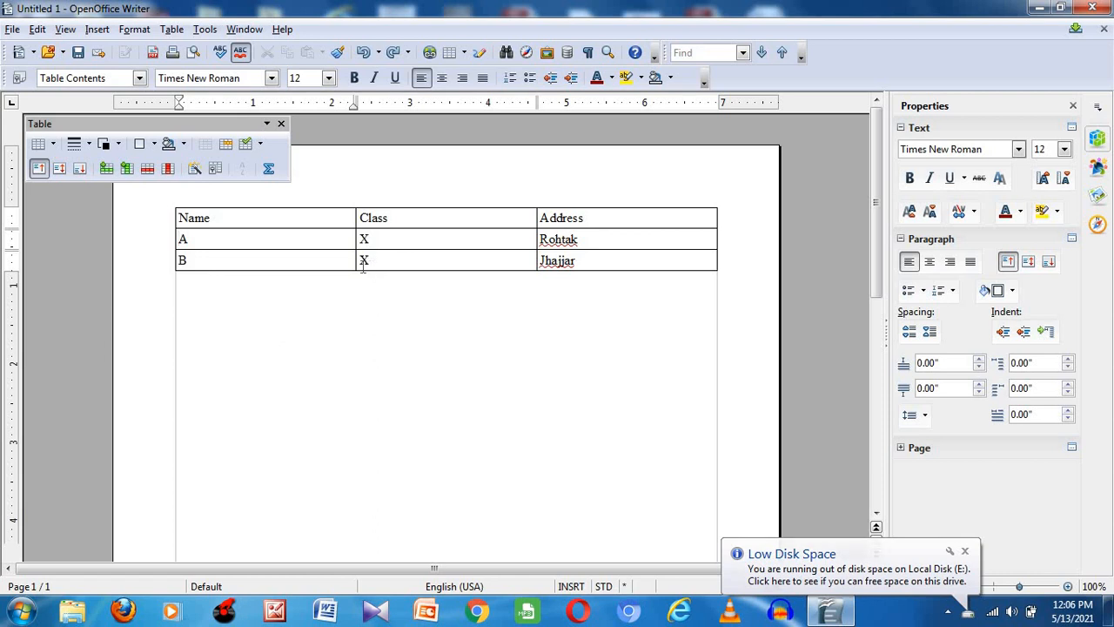
Insert one row after the table's heading row, and undo the insertion.
click(391, 223)
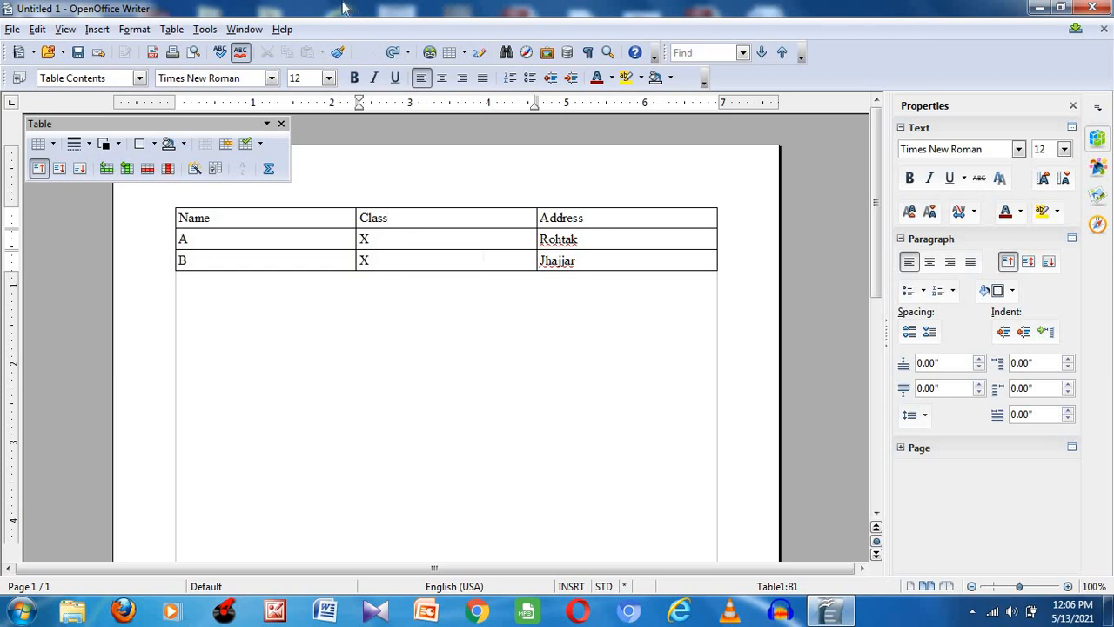
click(177, 33)
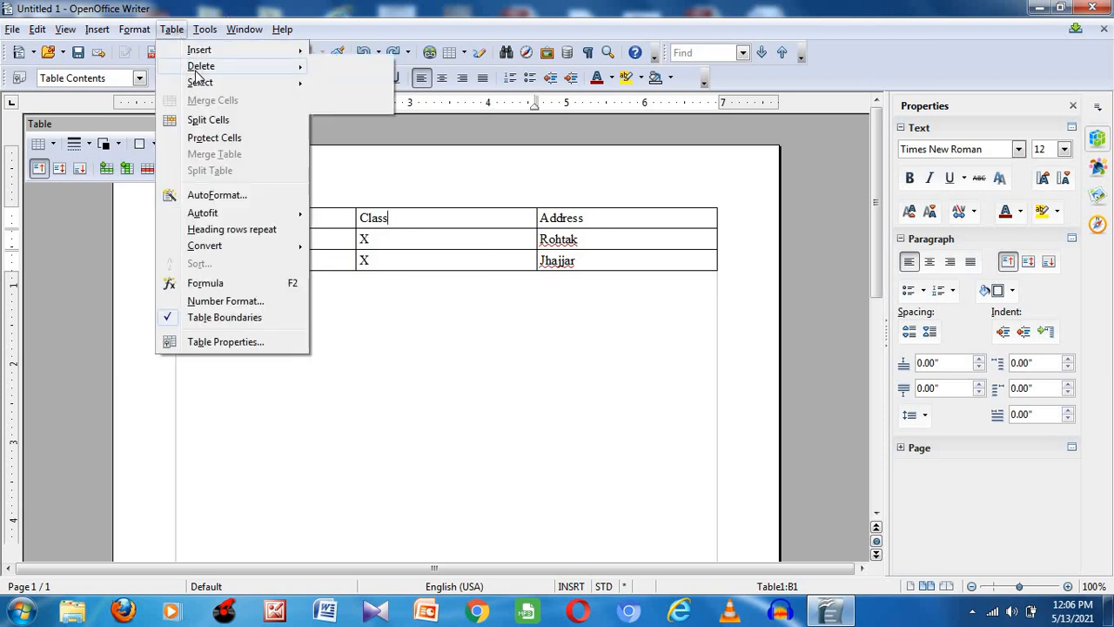
mouse_move(198, 53)
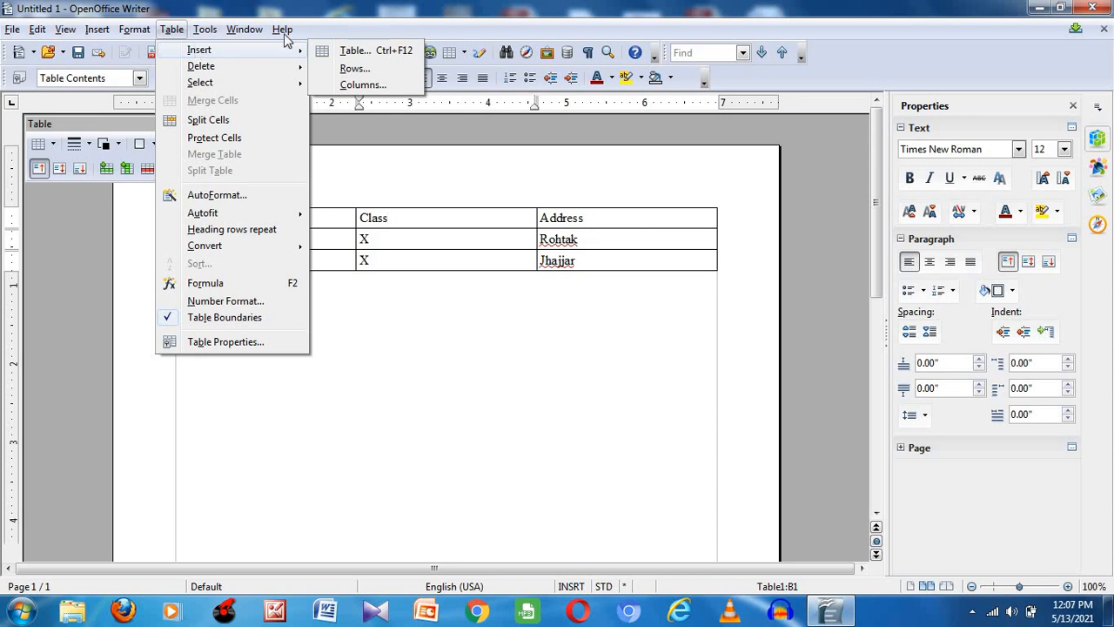
mouse_move(206, 33)
click(353, 70)
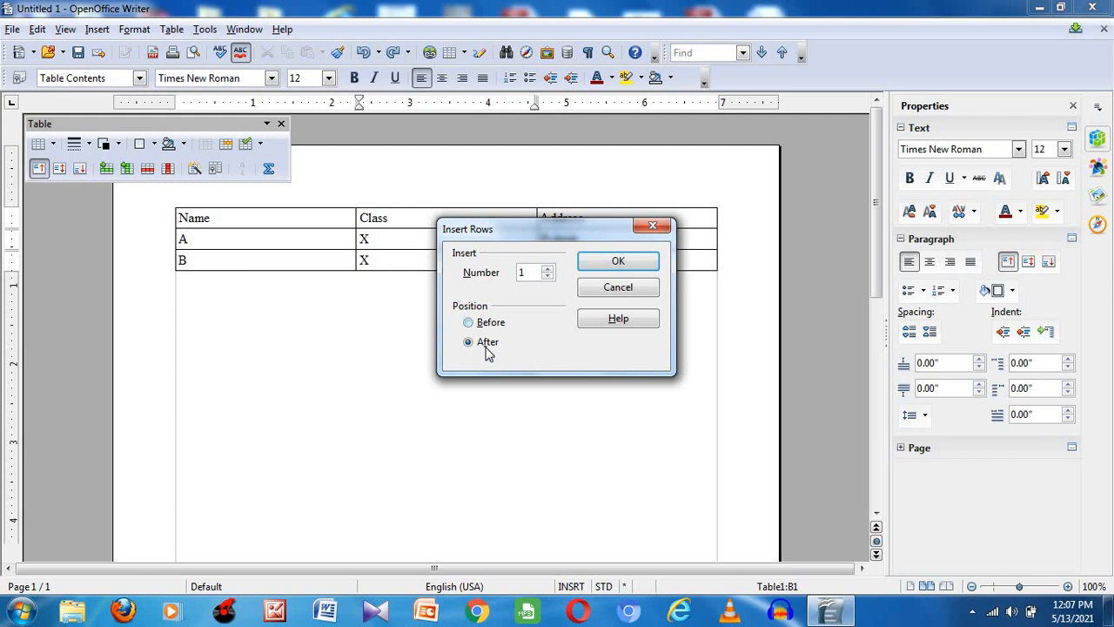
click(637, 263)
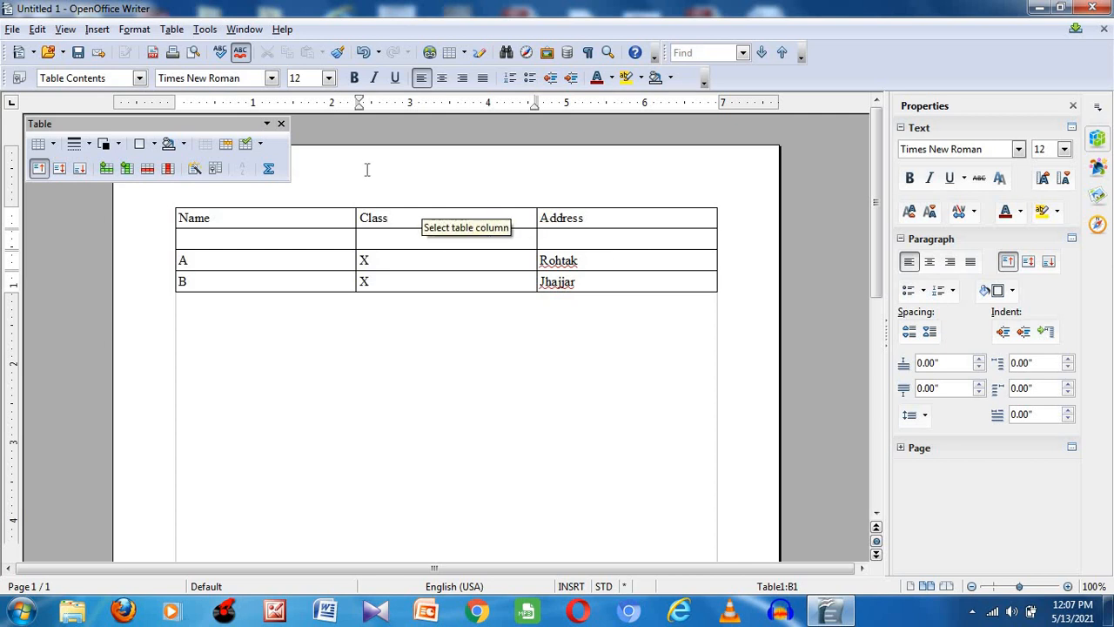
key(ctrl+z)
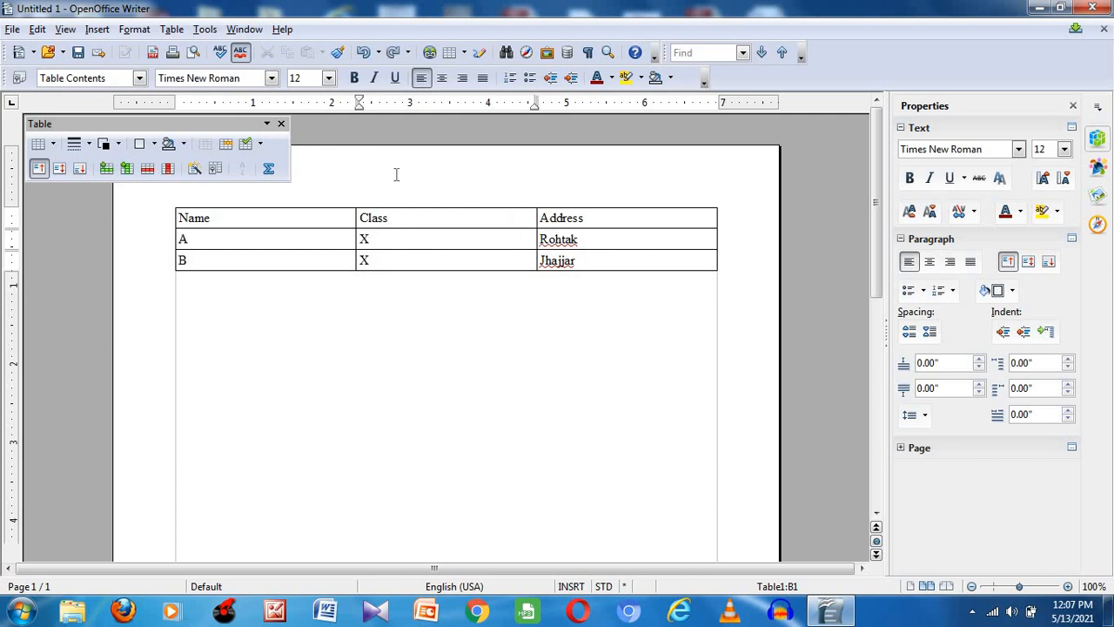
Insert one column after the table's Class column.
click(416, 220)
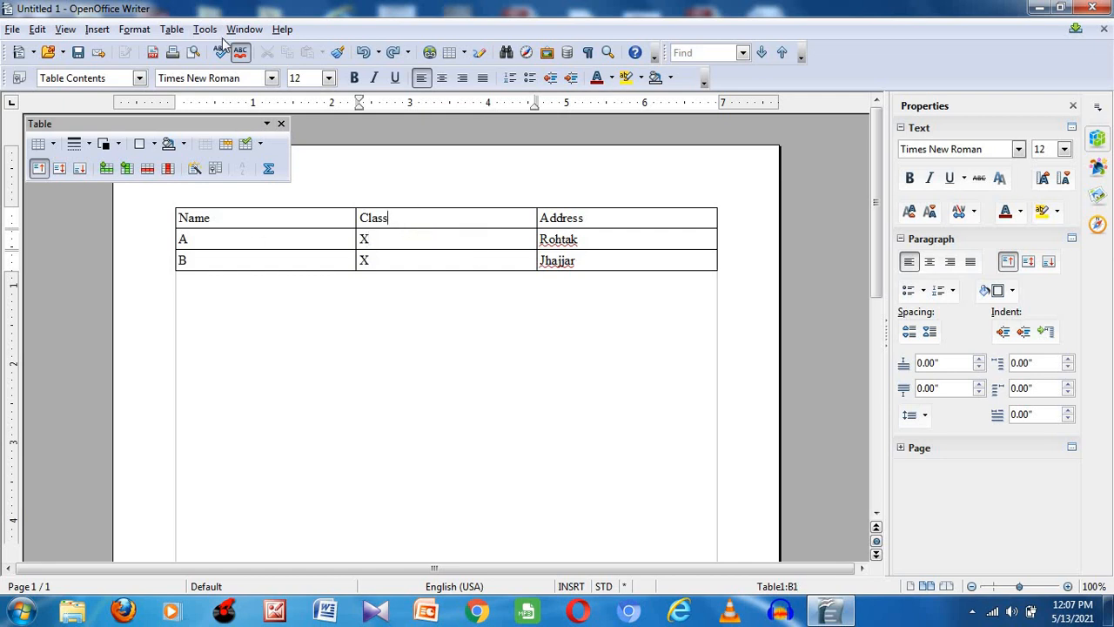
click(171, 32)
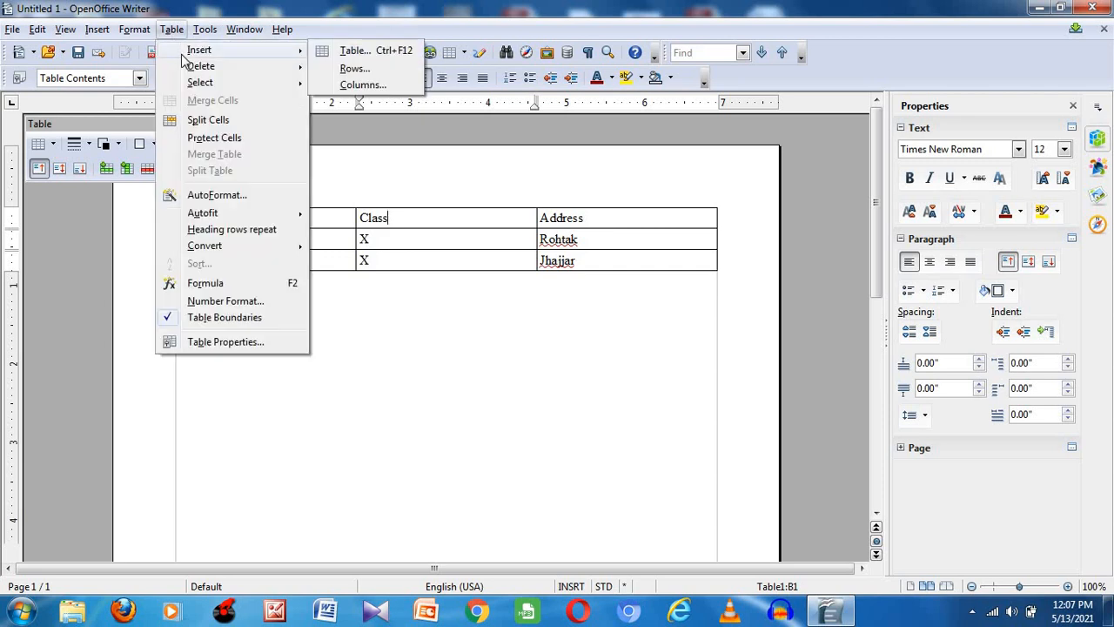
click(357, 86)
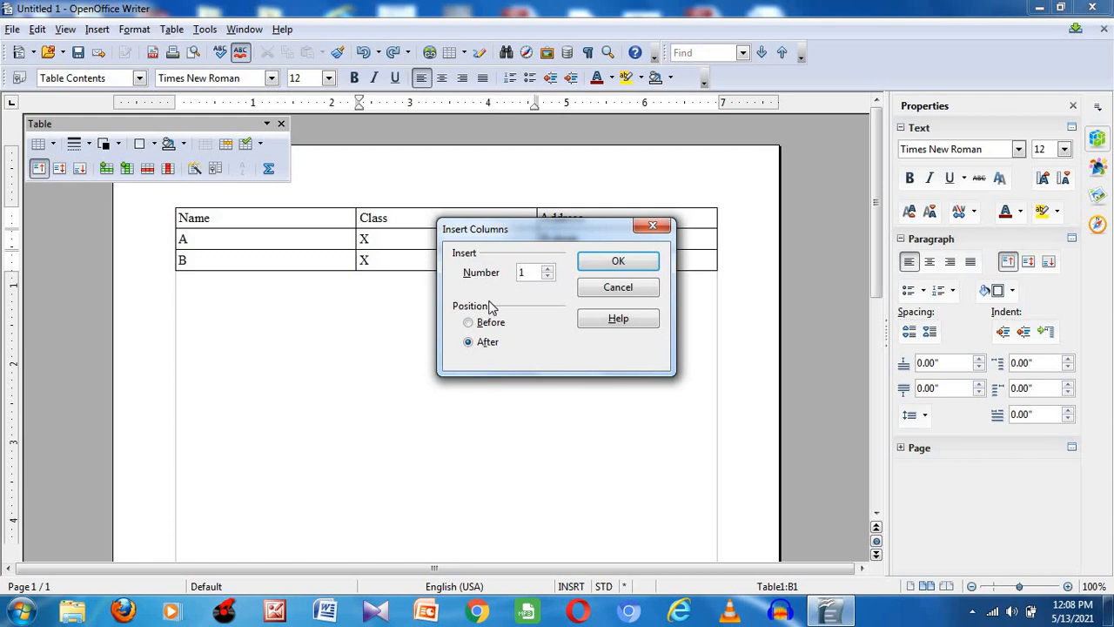
click(617, 262)
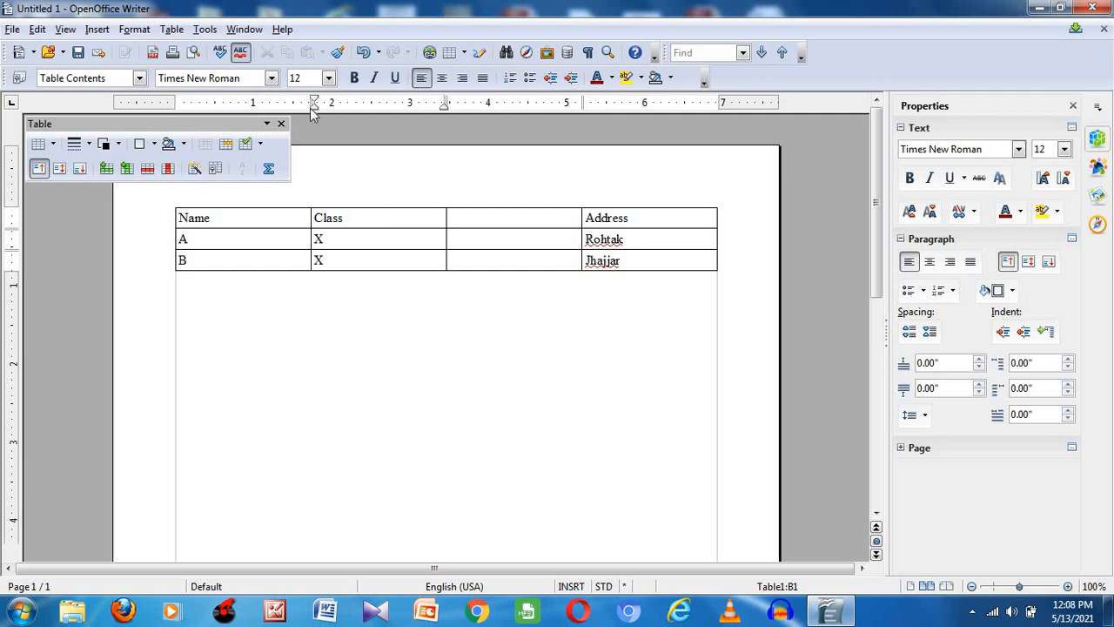
Insert one column before the table's Class column.
click(174, 30)
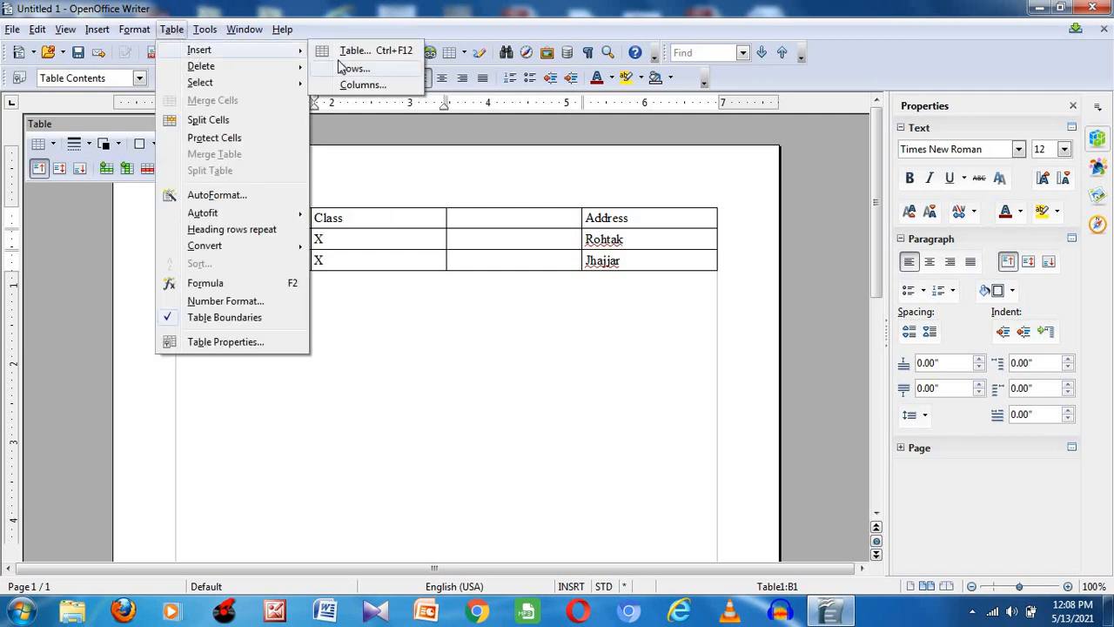
click(349, 84)
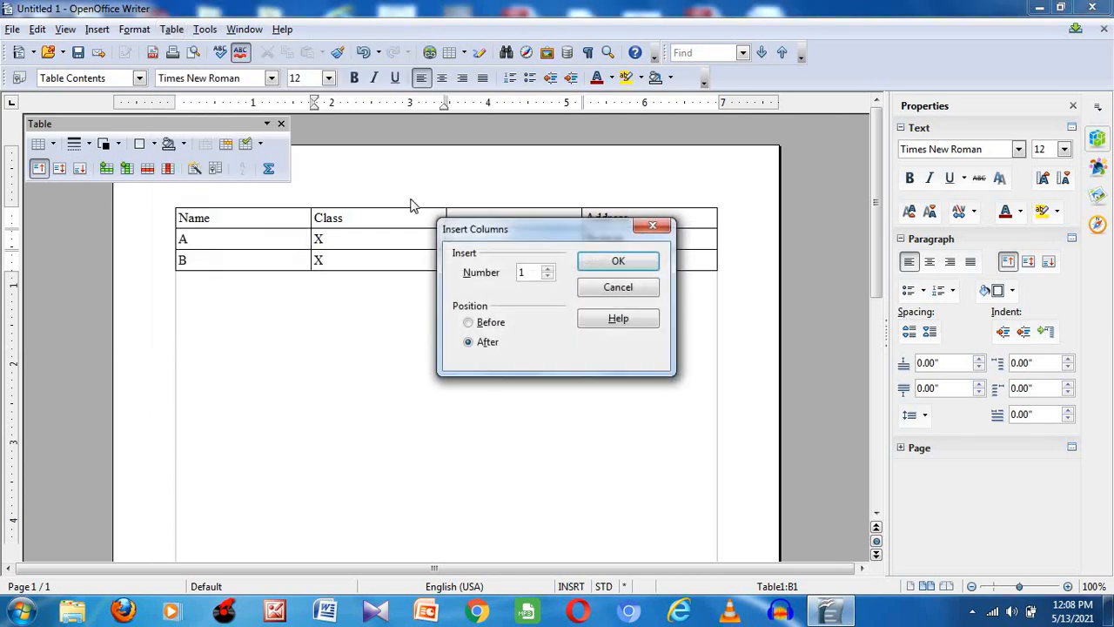
click(468, 323)
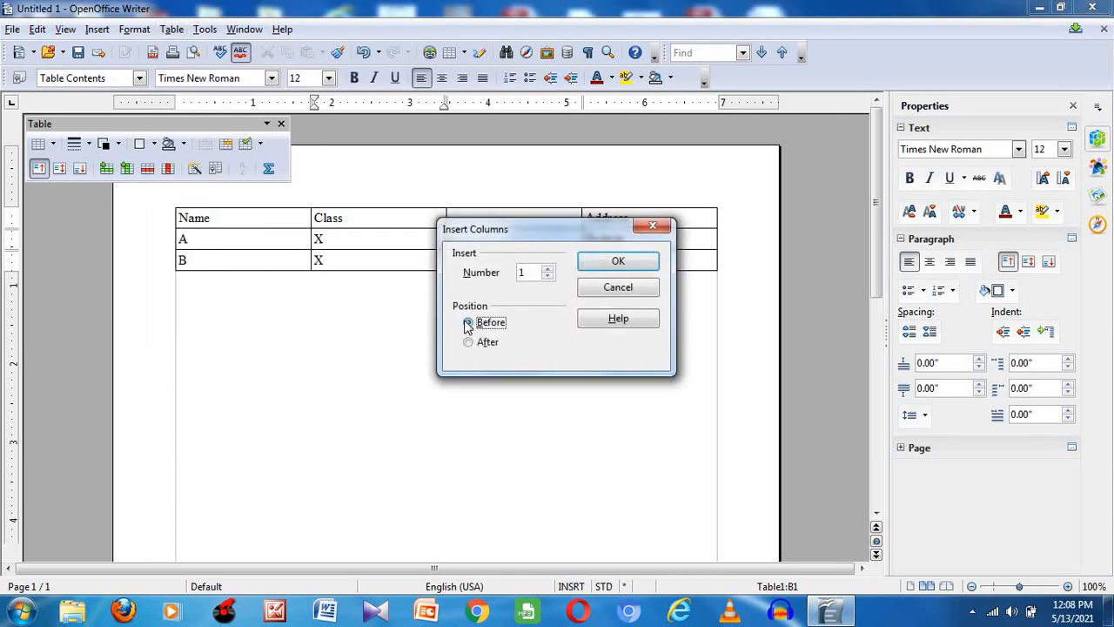
click(639, 272)
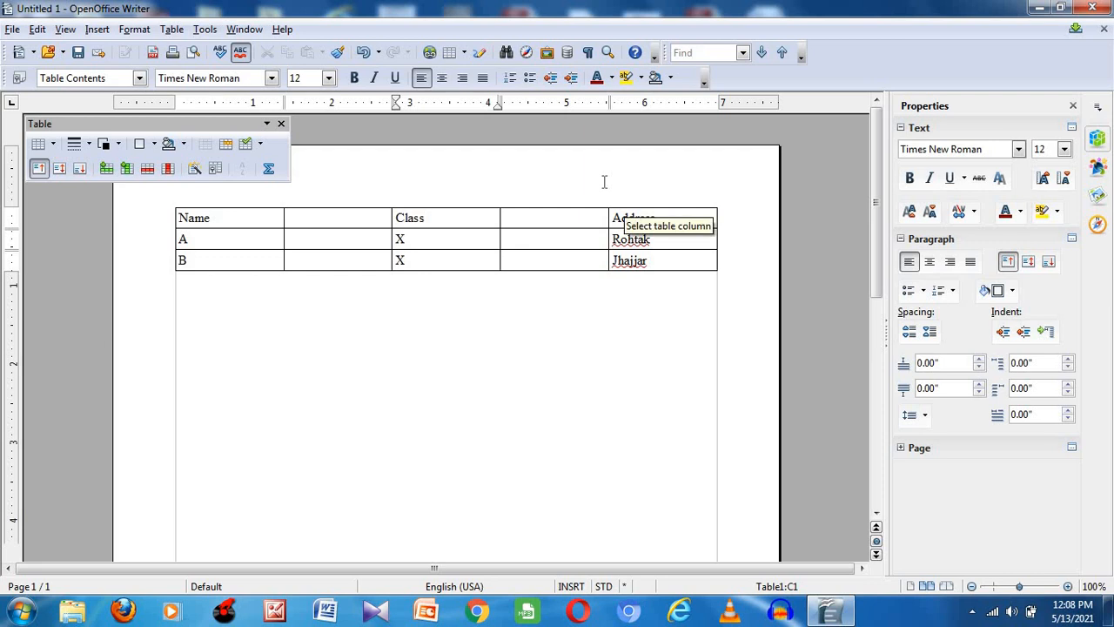
Insert one row before the table row that starts with B.
click(171, 29)
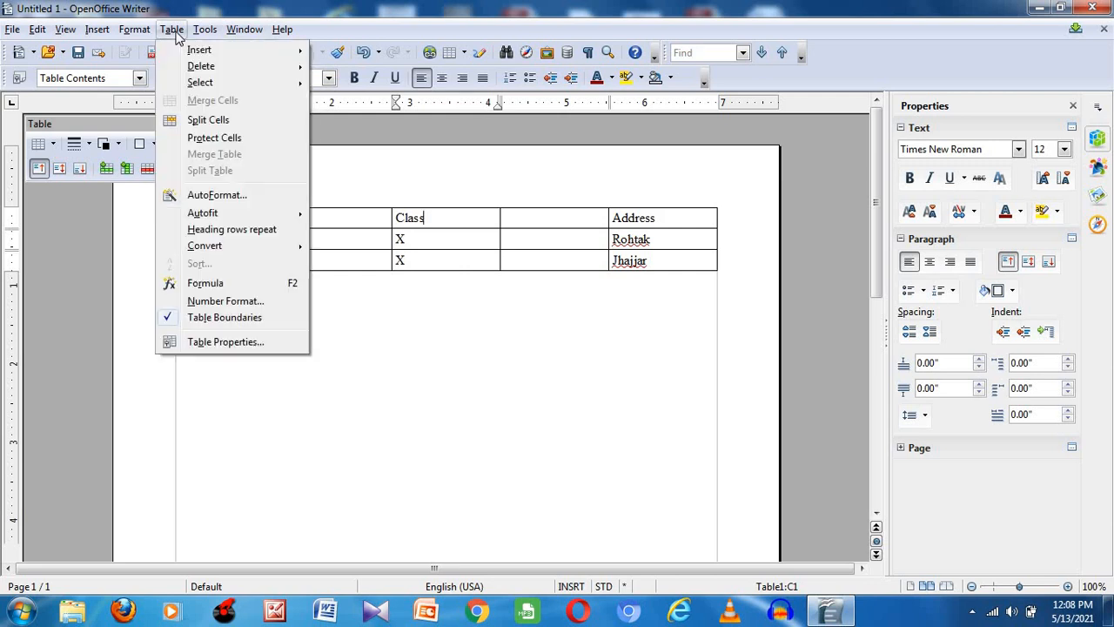
click(404, 394)
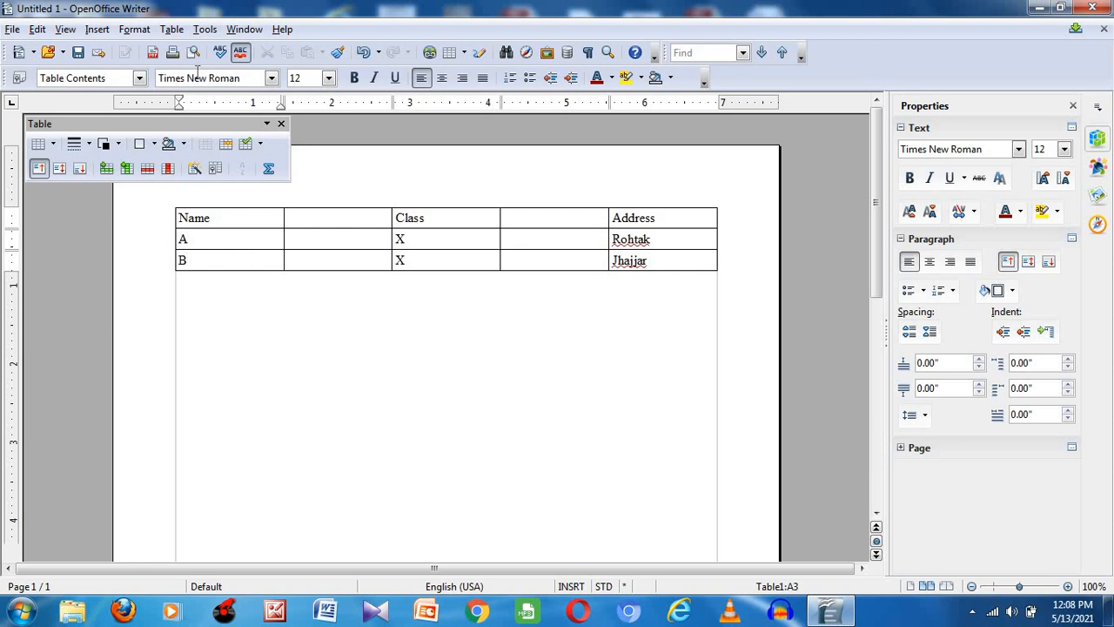
click(174, 30)
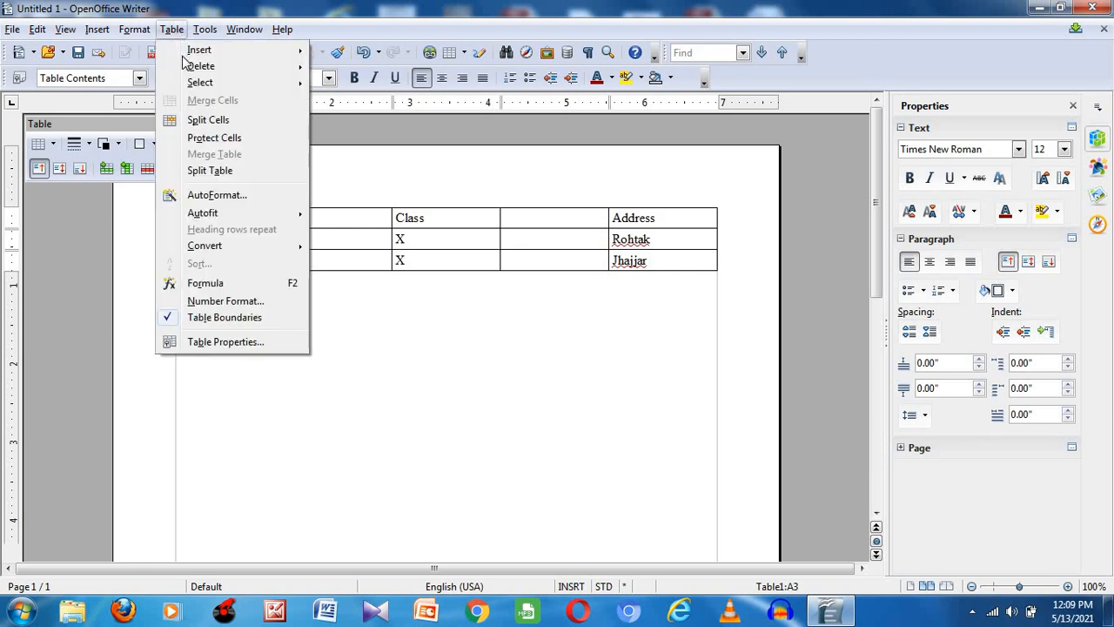
mouse_move(187, 54)
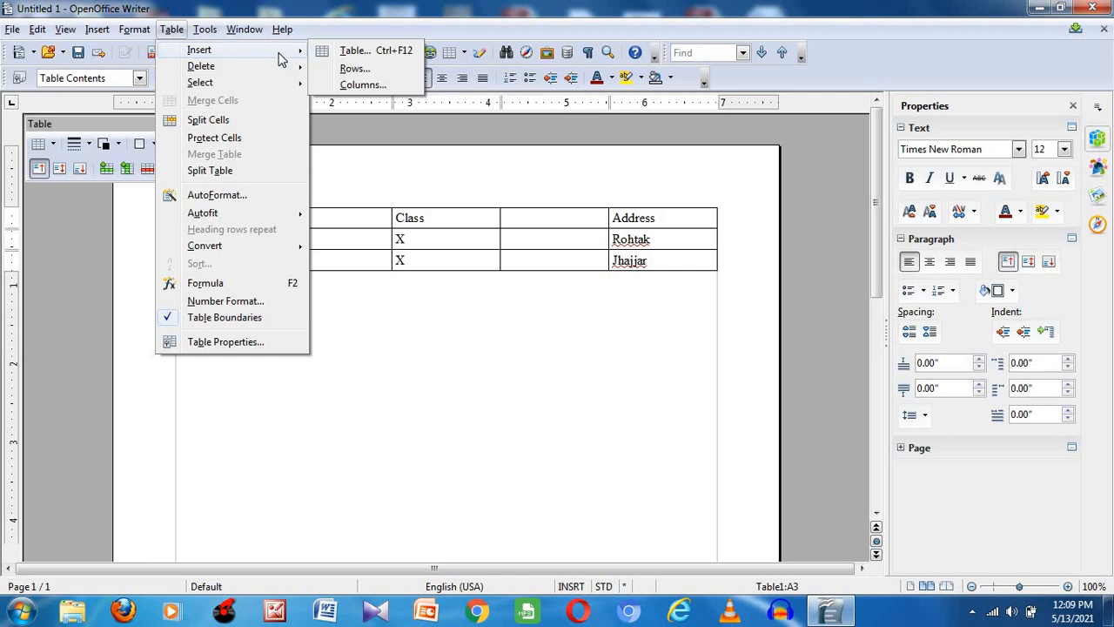
click(353, 69)
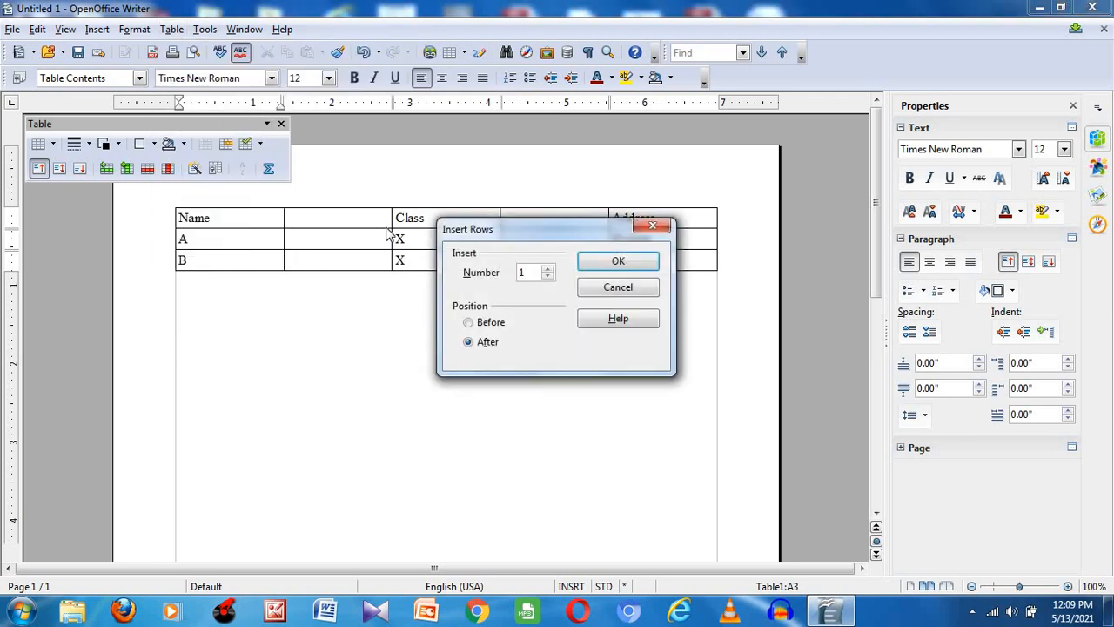
click(491, 328)
click(630, 263)
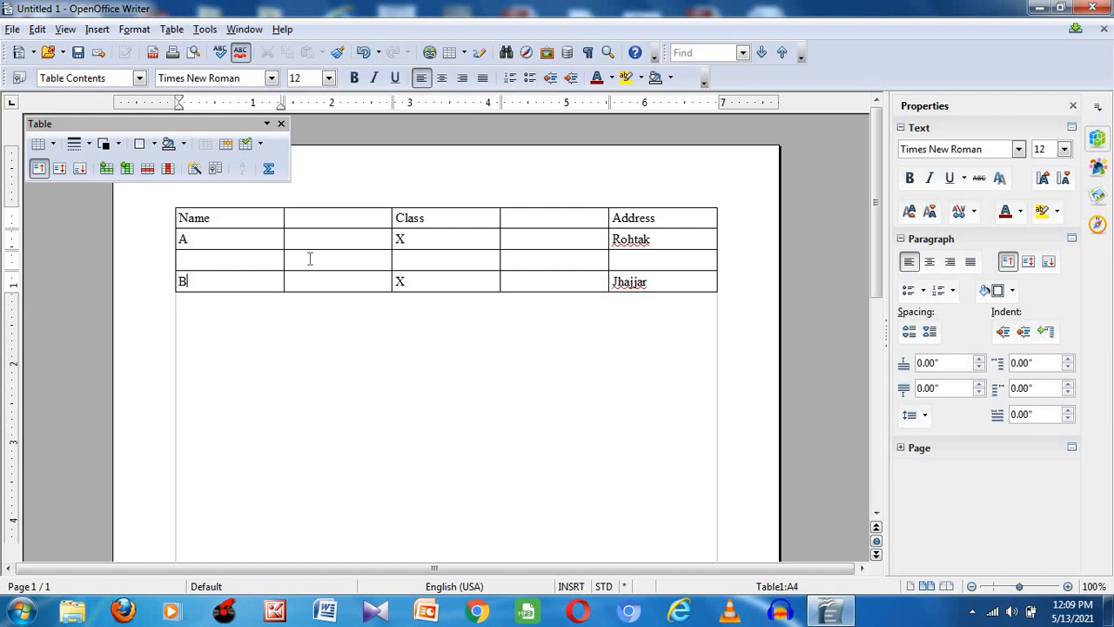
click(428, 281)
click(173, 31)
mouse_move(192, 54)
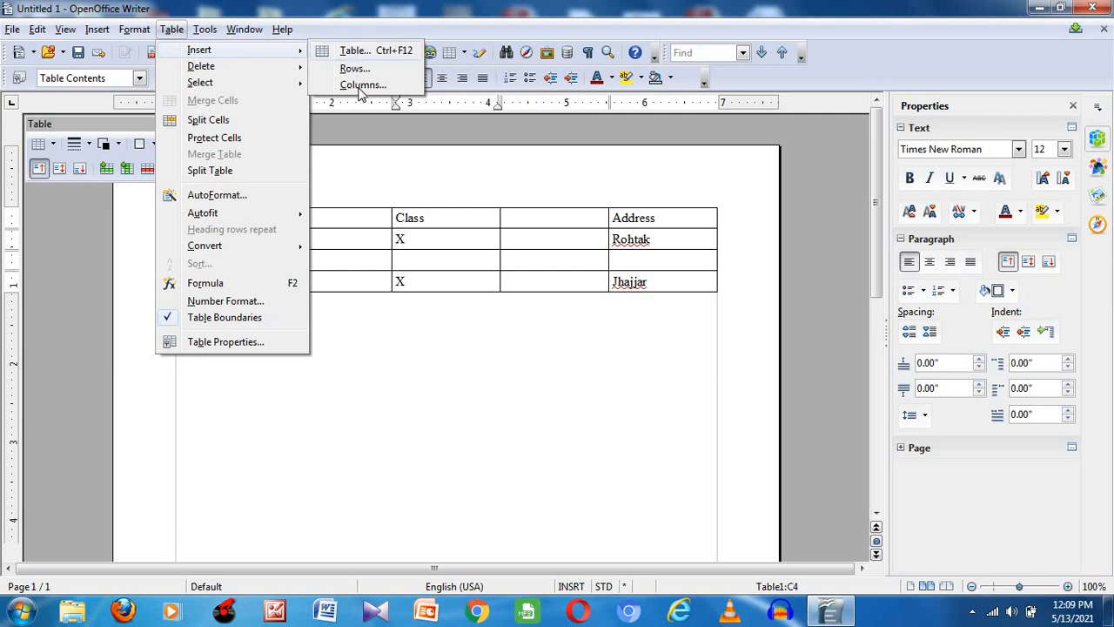
click(426, 284)
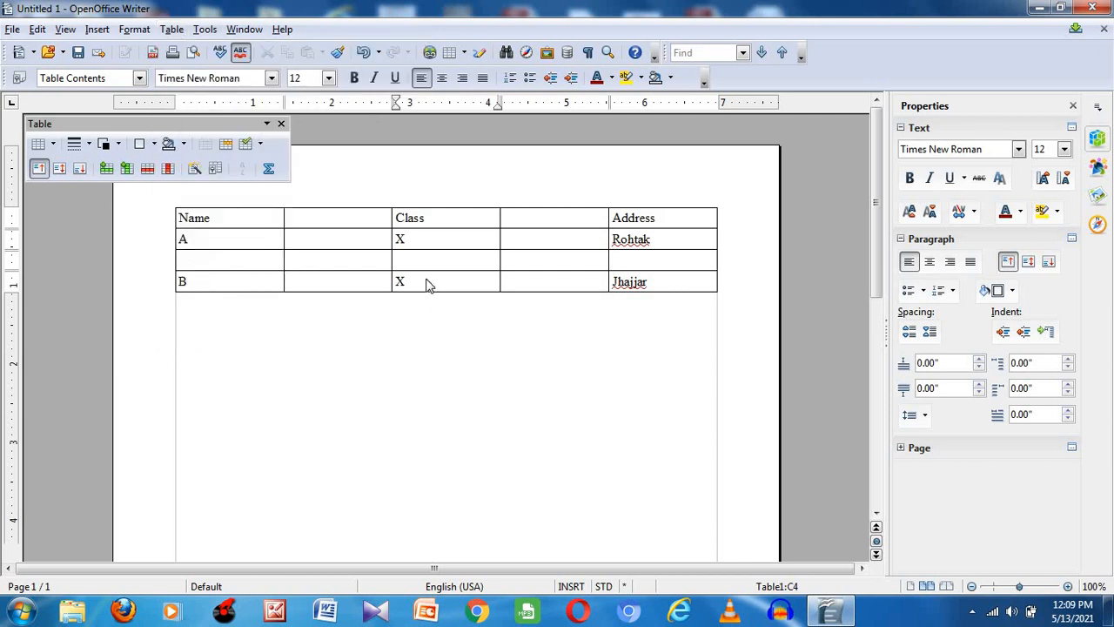
Set the vertical alignment of the Class cell in the table's last row to Top.
right_click(427, 284)
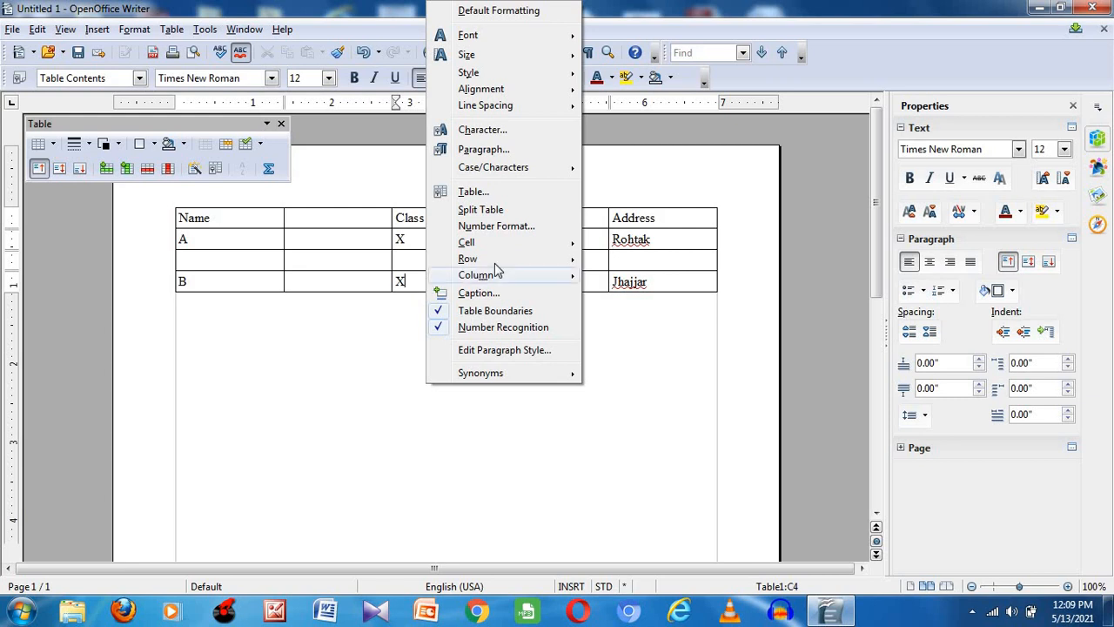
mouse_move(490, 248)
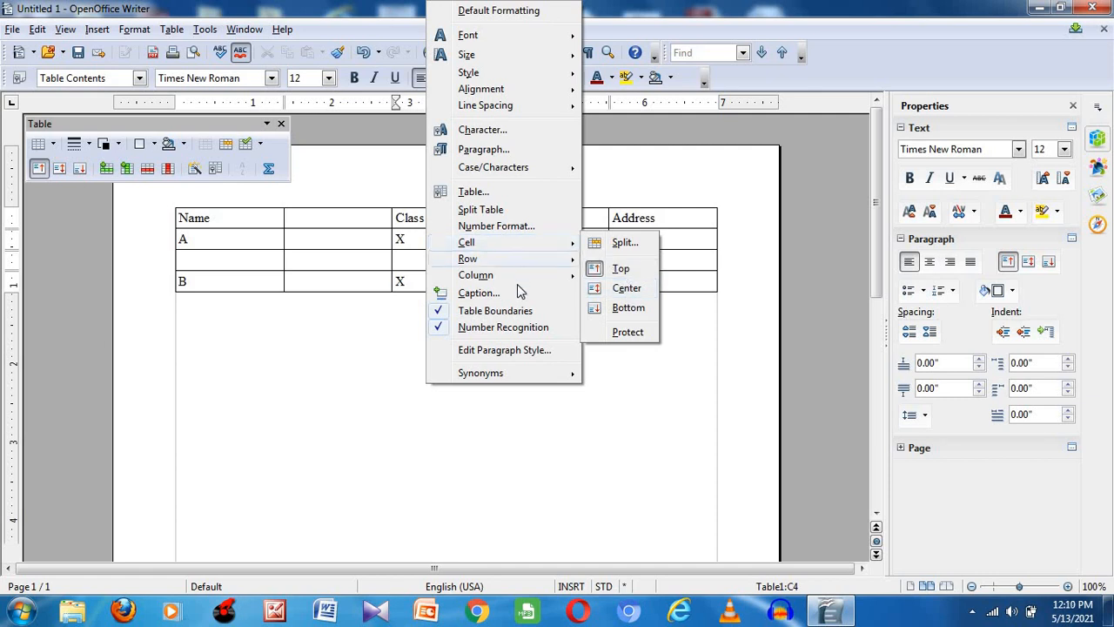
mouse_move(514, 266)
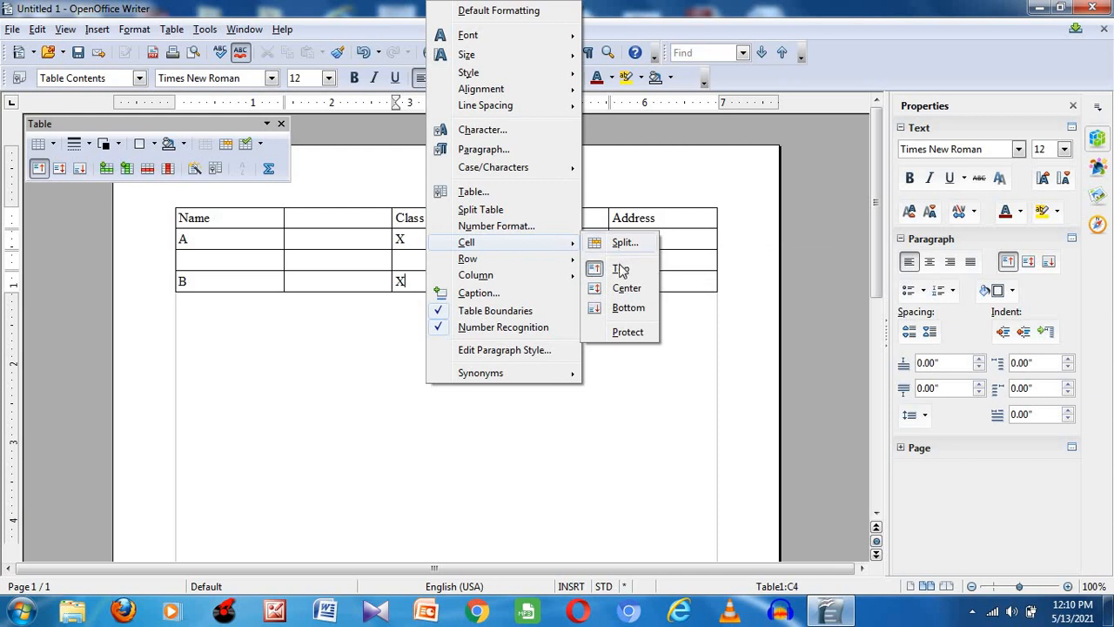
click(621, 270)
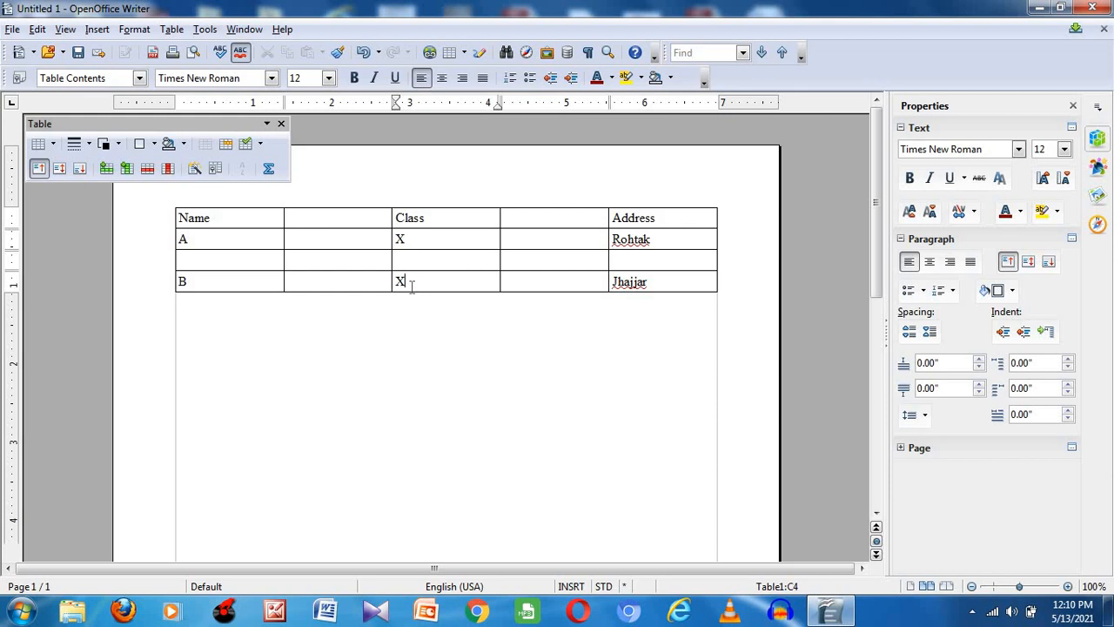
click(203, 33)
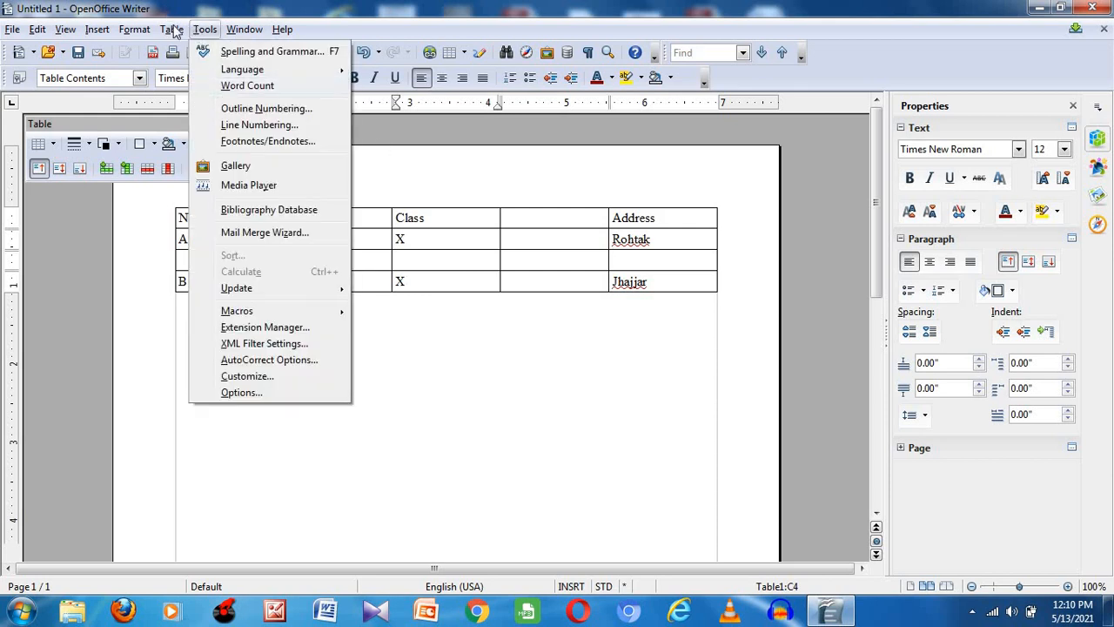
mouse_move(175, 35)
mouse_move(189, 52)
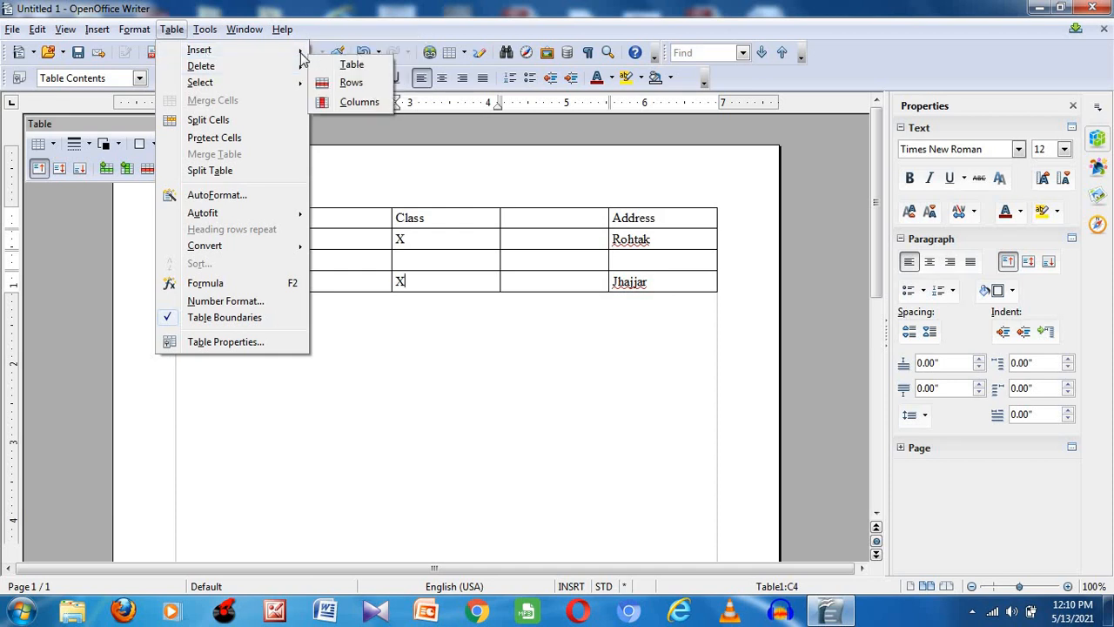
mouse_move(296, 54)
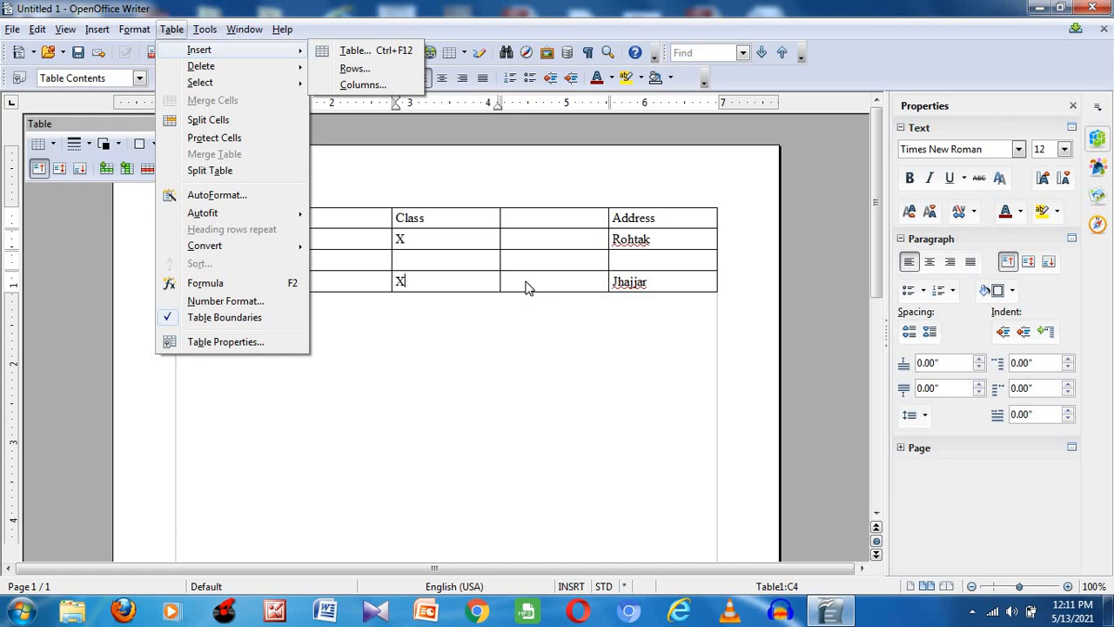
click(462, 331)
key(shift+Left)
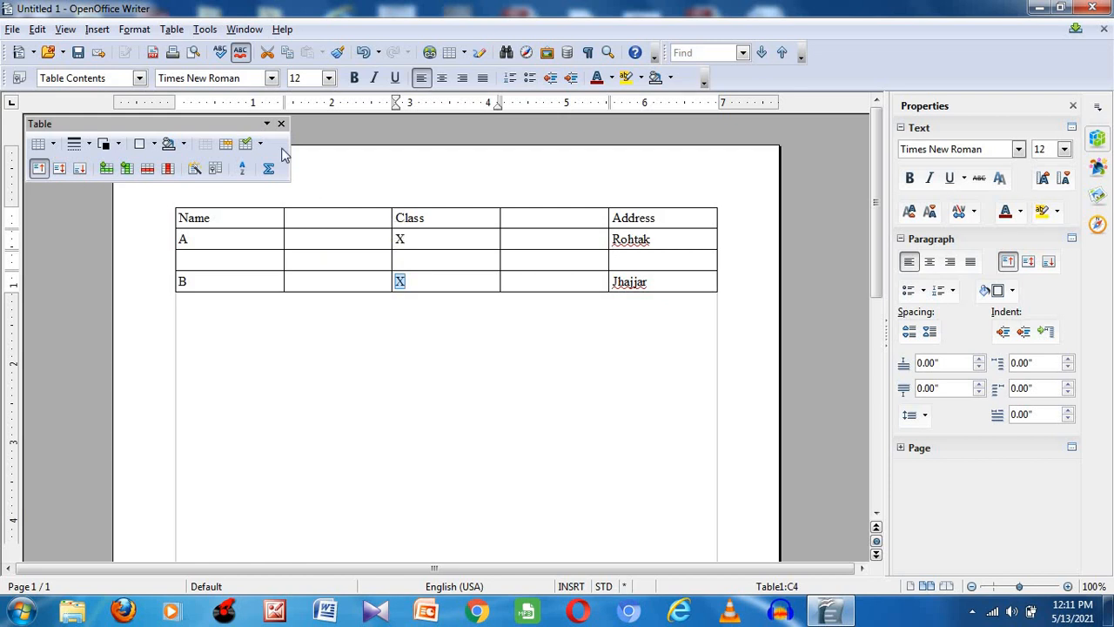
Delete the blank table column between Name and Class.
click(309, 219)
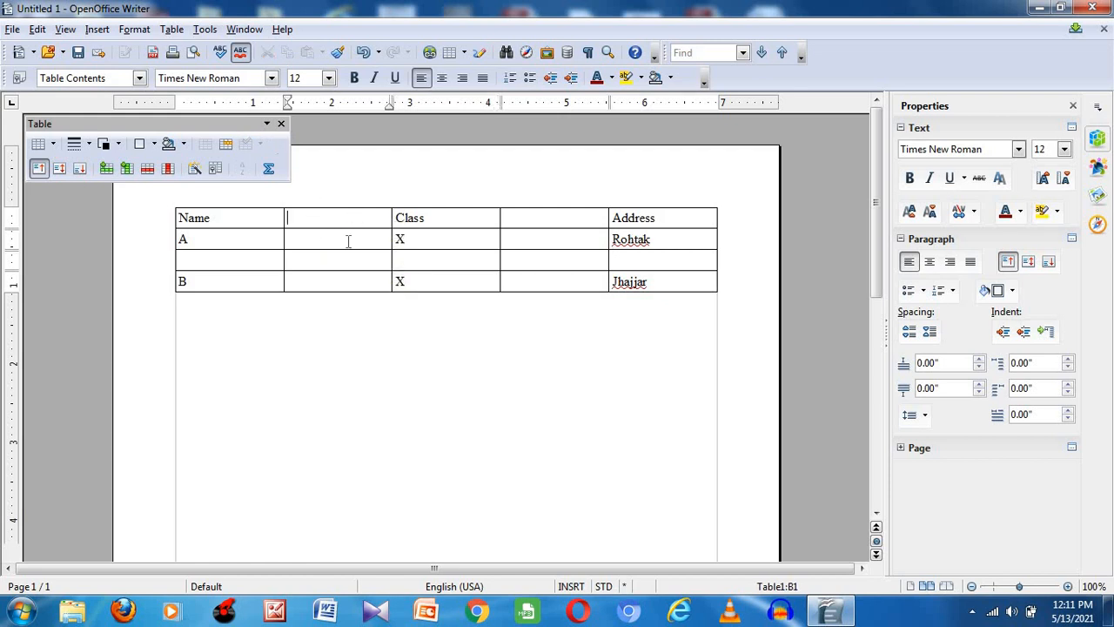
click(171, 30)
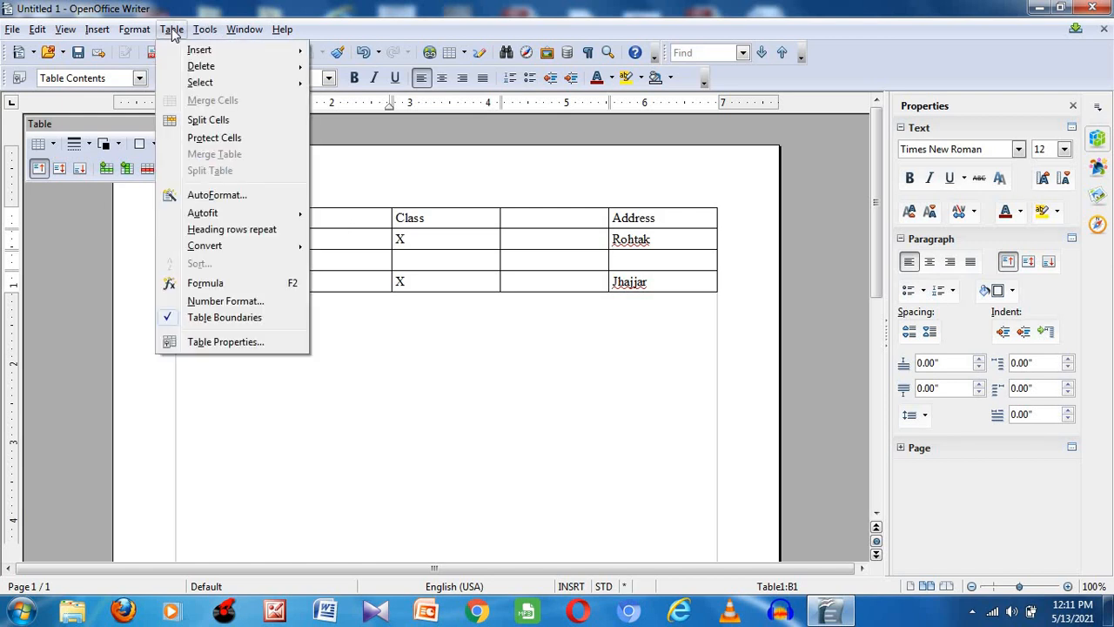
mouse_move(201, 74)
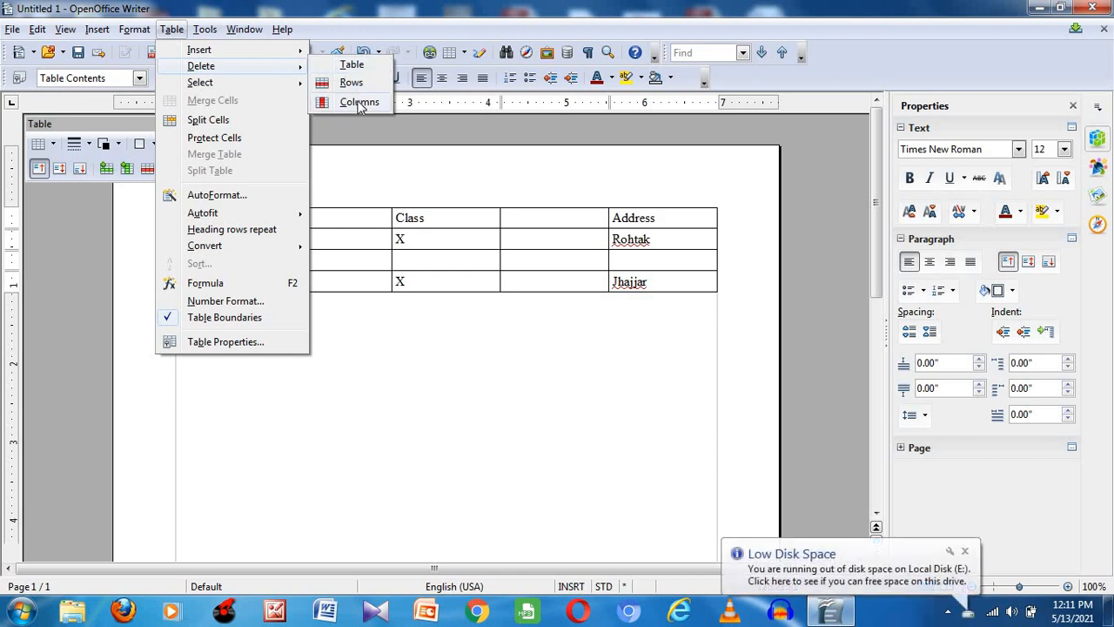
click(359, 102)
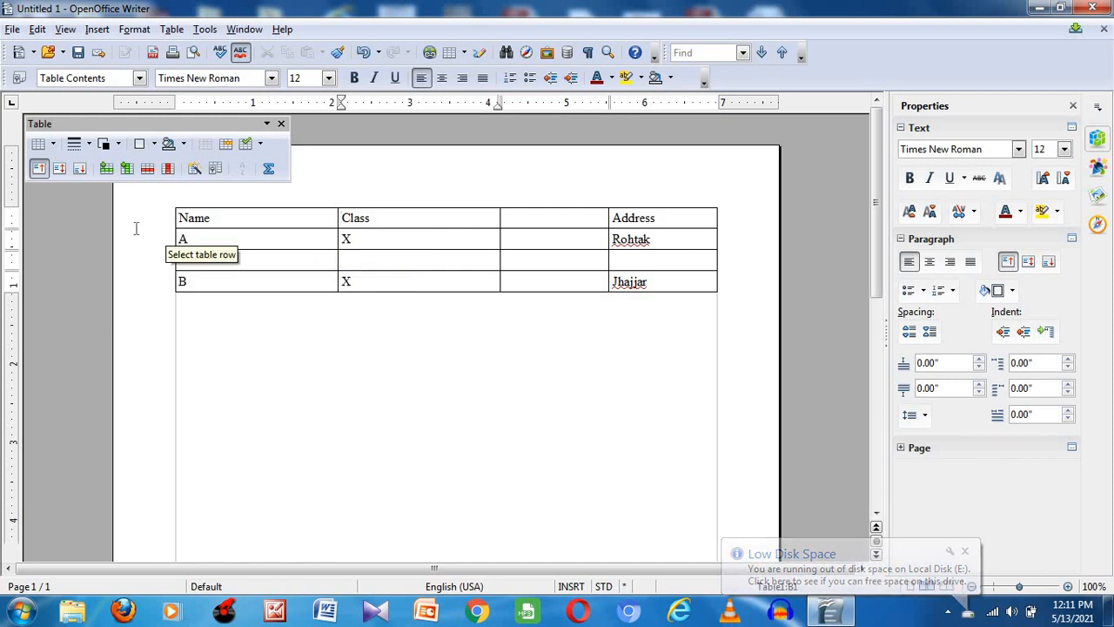
Delete the blank table row between the rows that start with A and B.
click(195, 237)
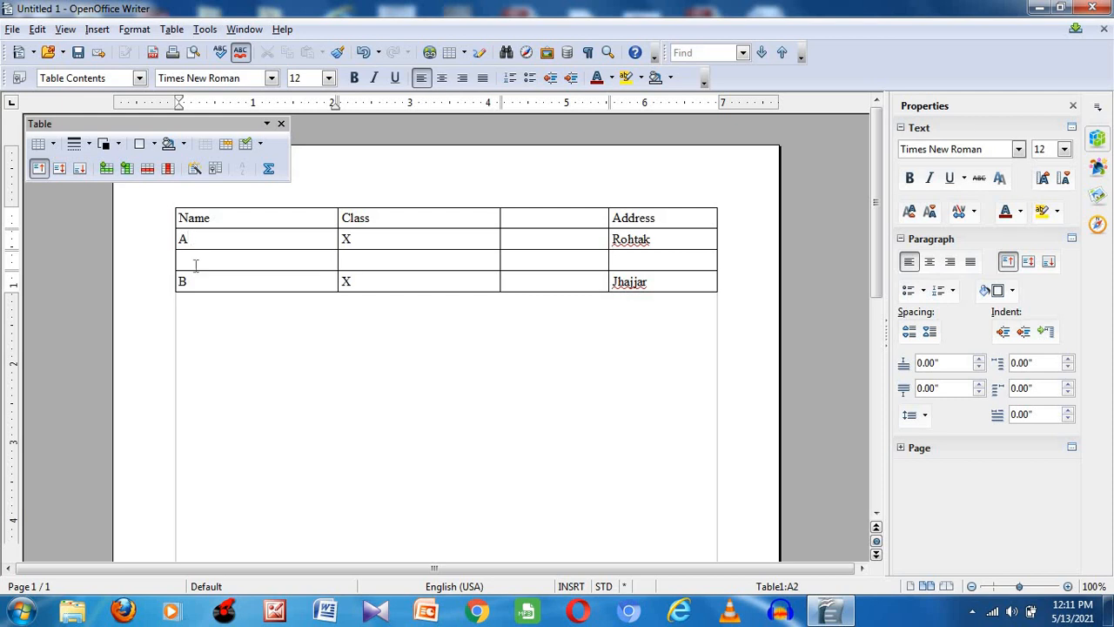
click(197, 259)
click(177, 29)
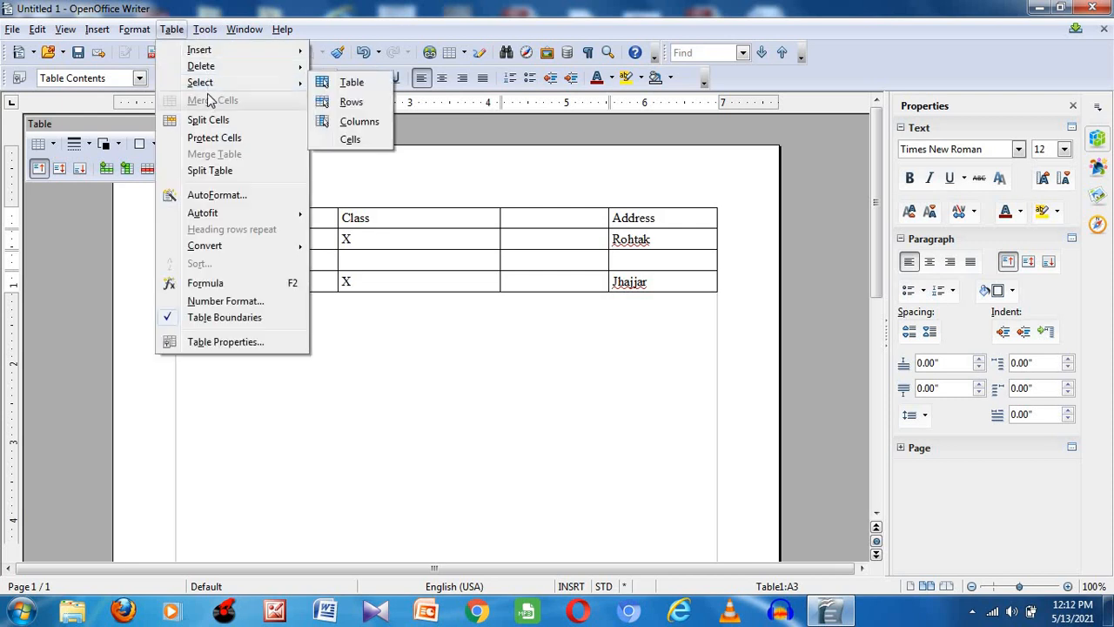
mouse_move(209, 68)
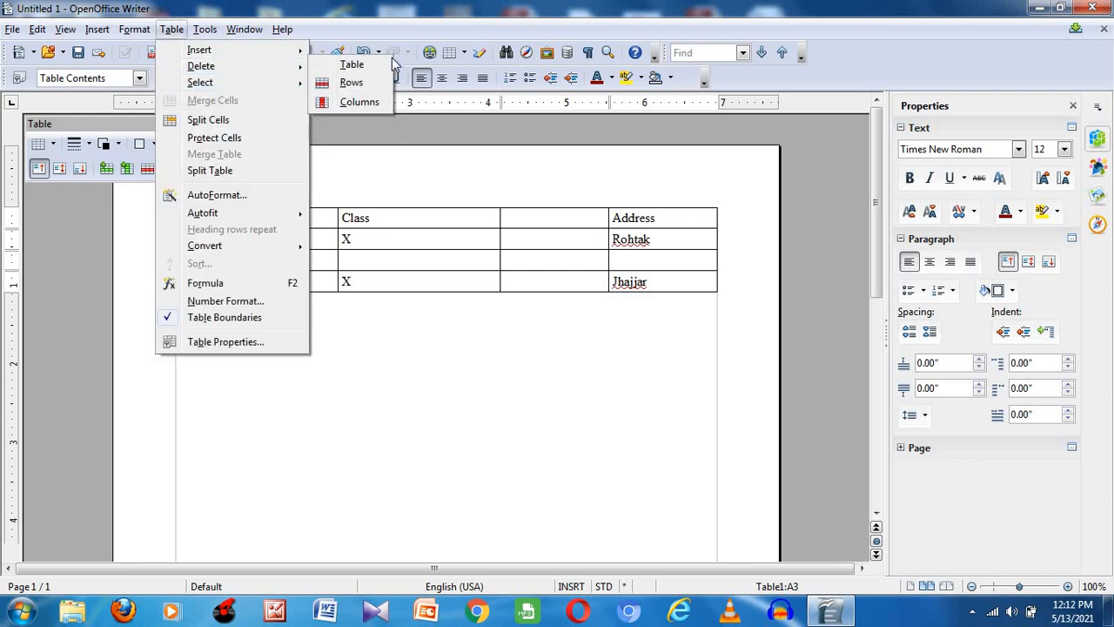
click(352, 82)
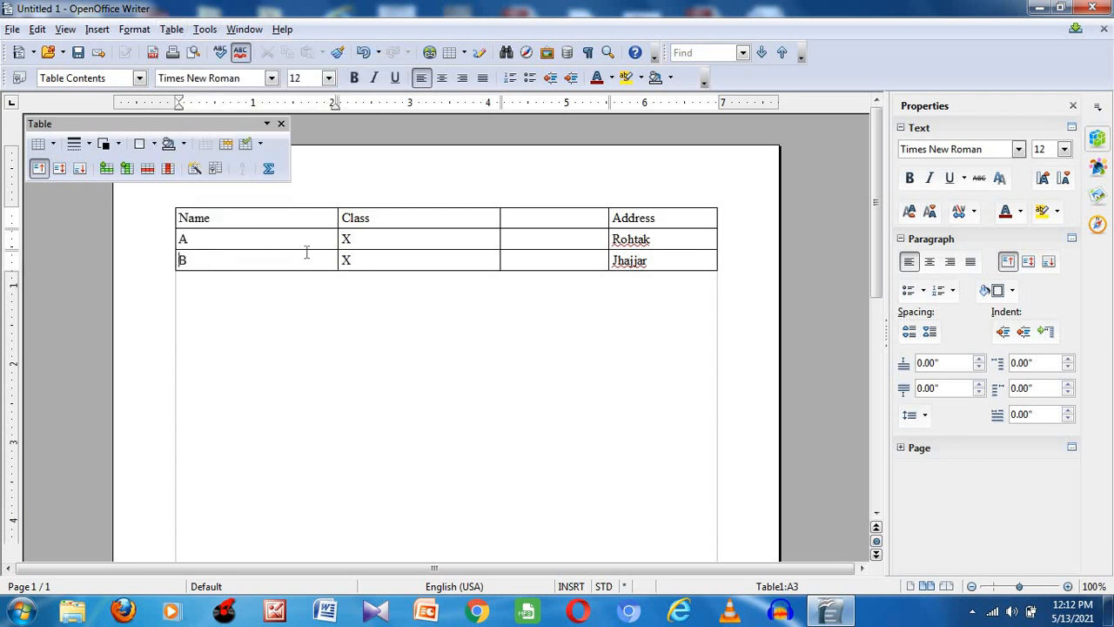
Select the whole table row that starts with B and examine its available row and cell options.
click(163, 260)
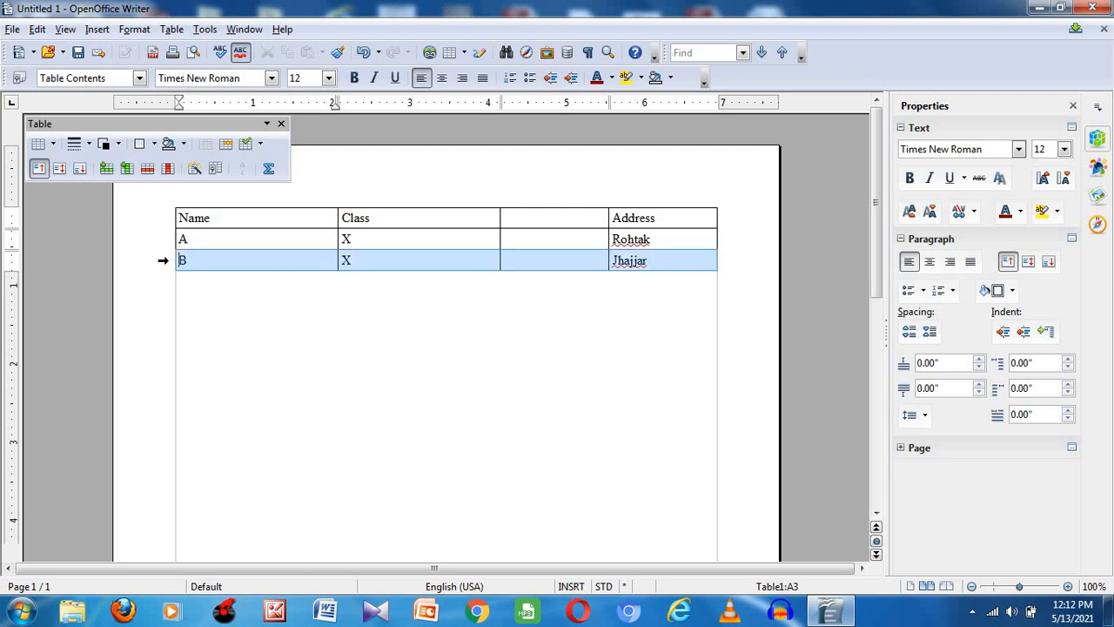
right_click(194, 269)
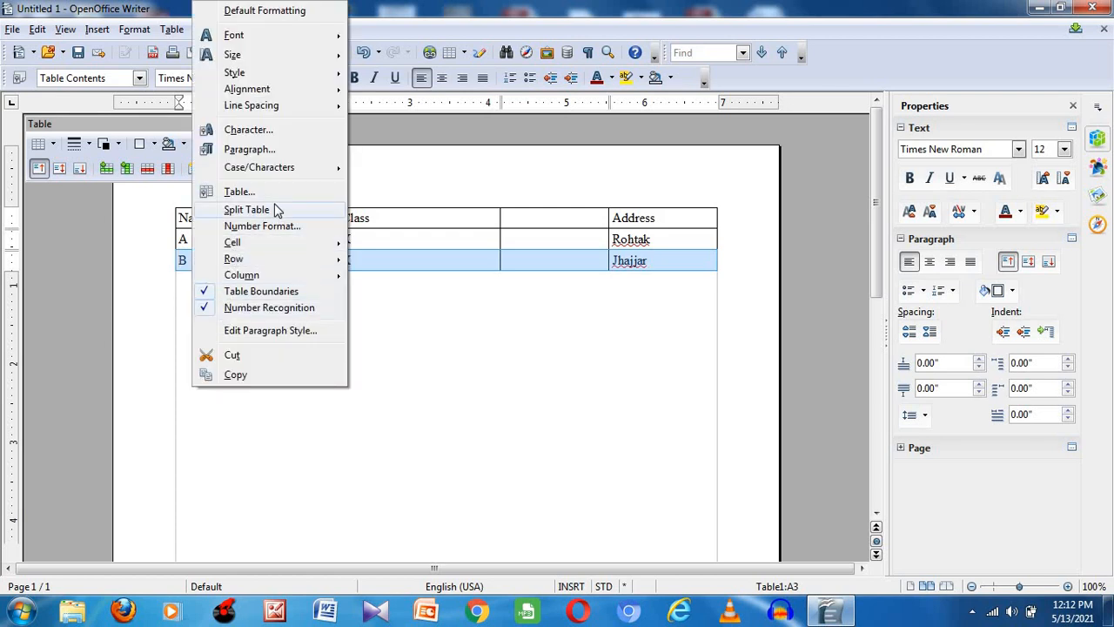
mouse_move(247, 251)
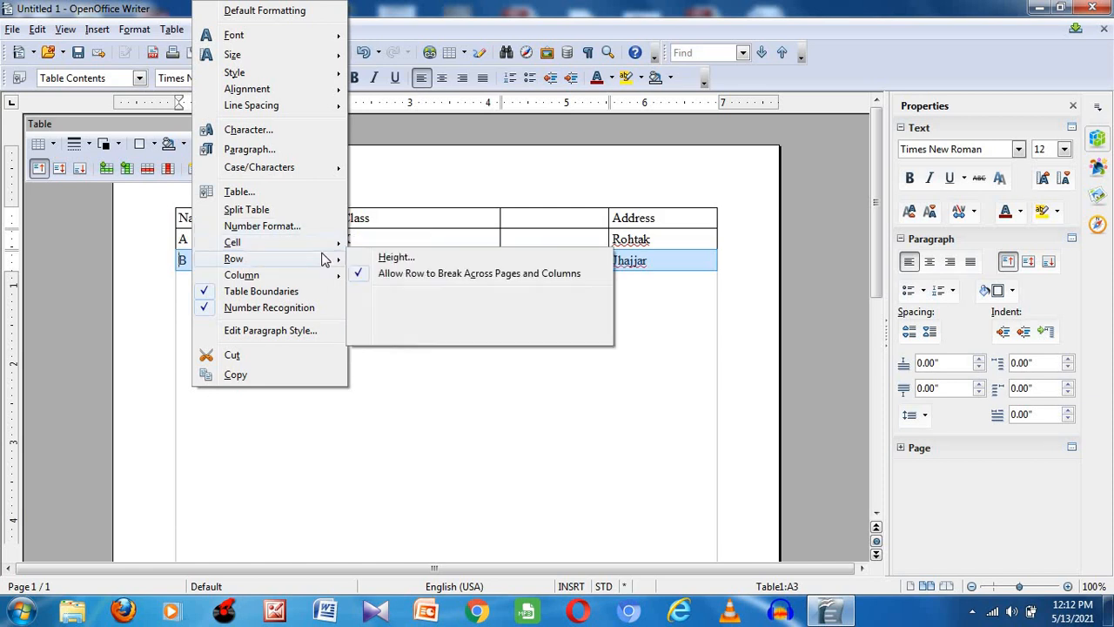
mouse_move(325, 250)
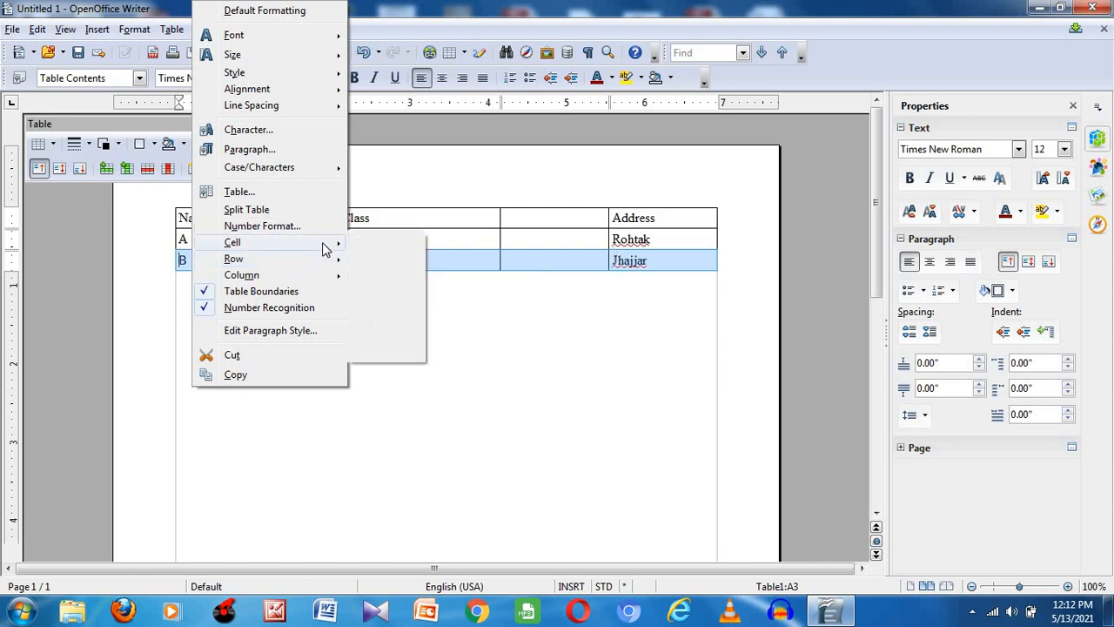
click(427, 465)
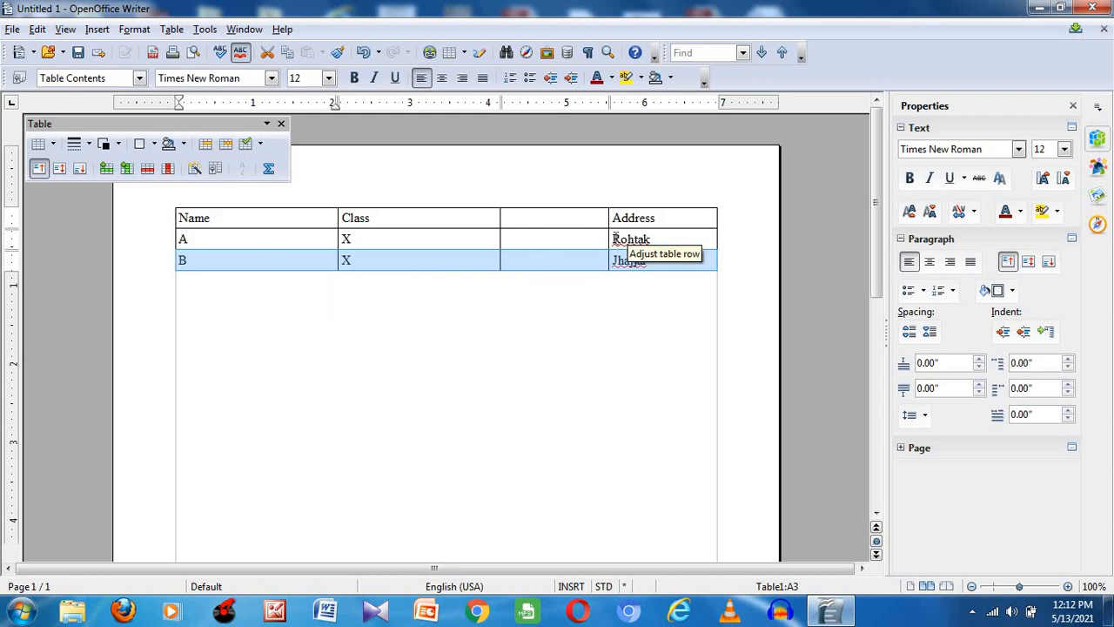
Make the text of the Rohtak and Jhajjar cells bold and set its font size to 15.
drag(614, 238, 647, 276)
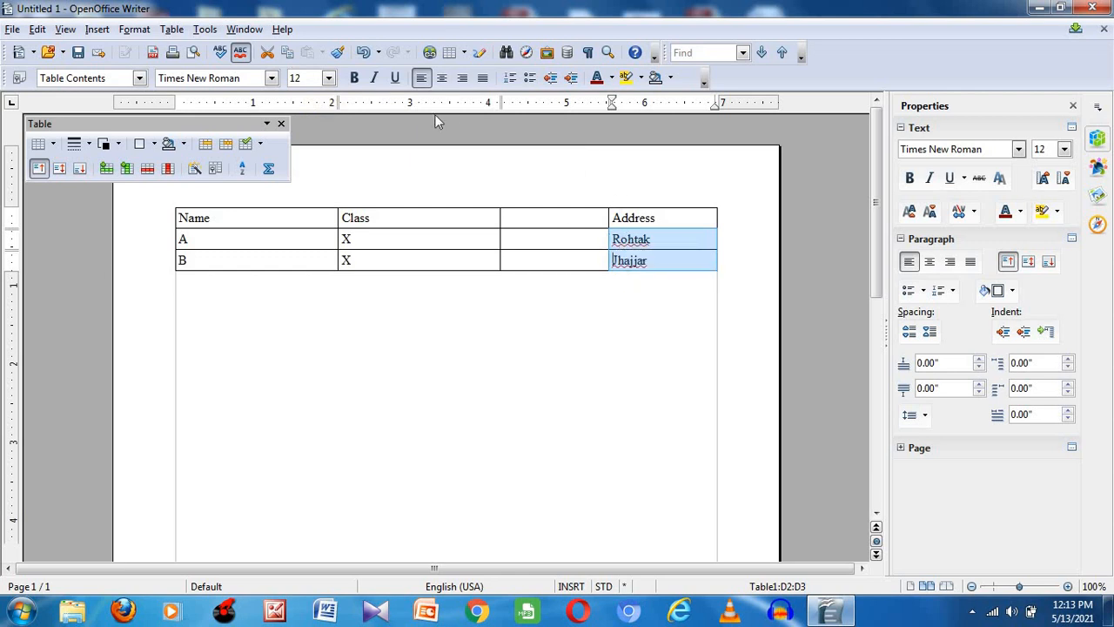
click(146, 31)
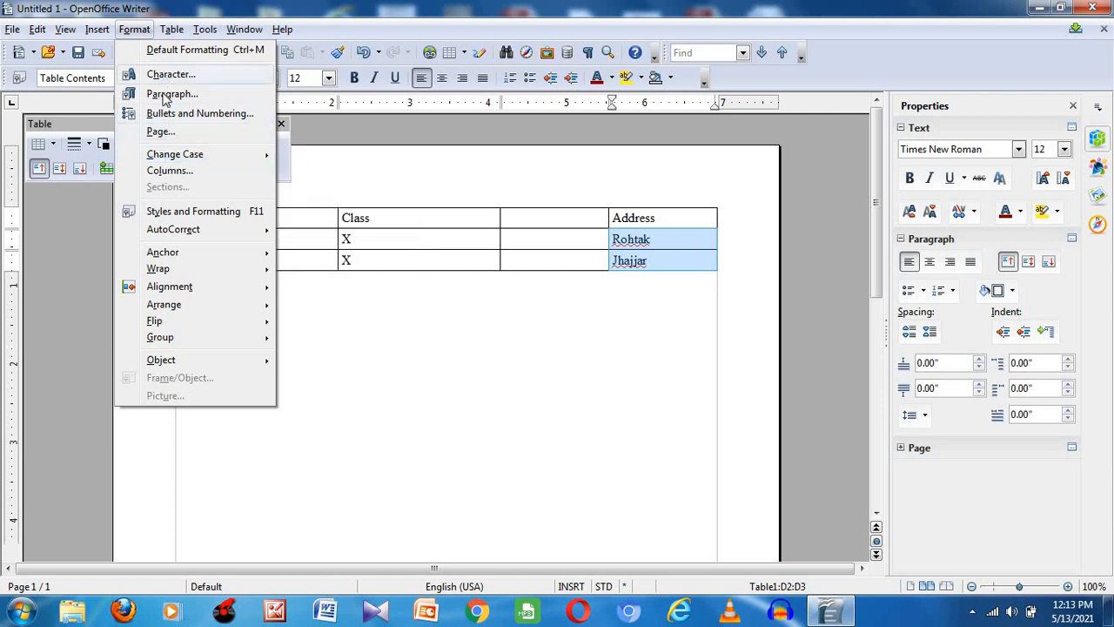
mouse_move(167, 161)
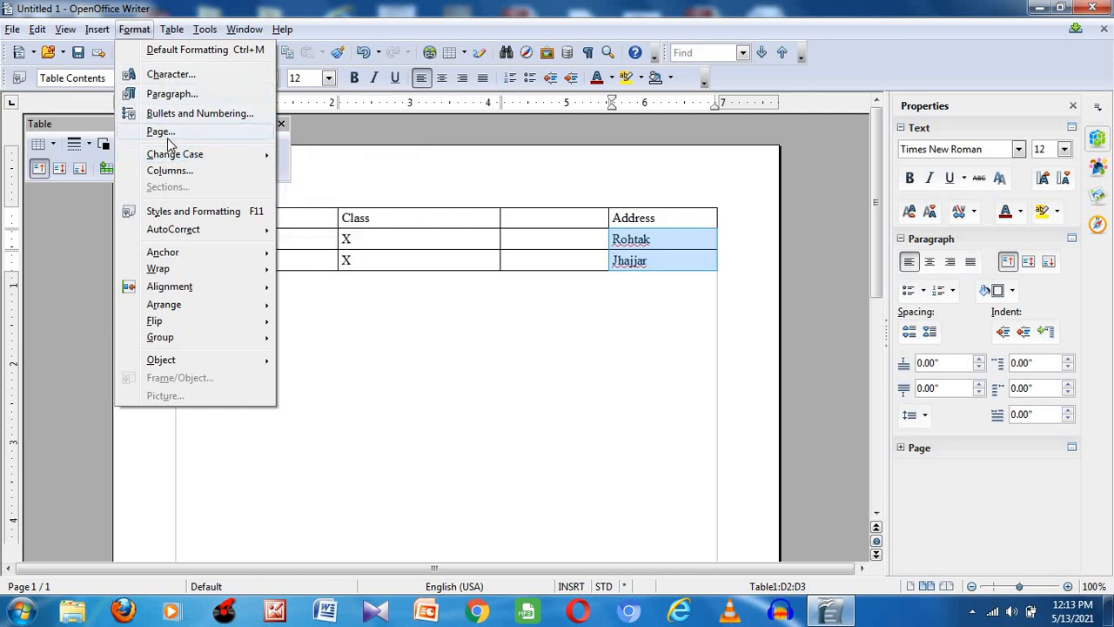
click(316, 308)
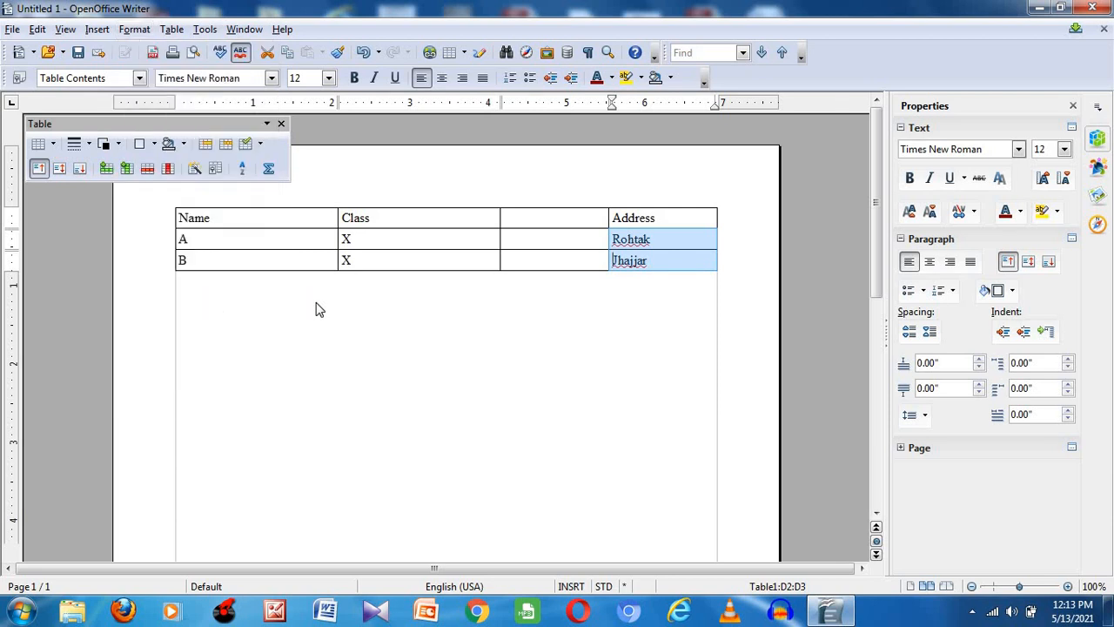
click(355, 78)
click(329, 81)
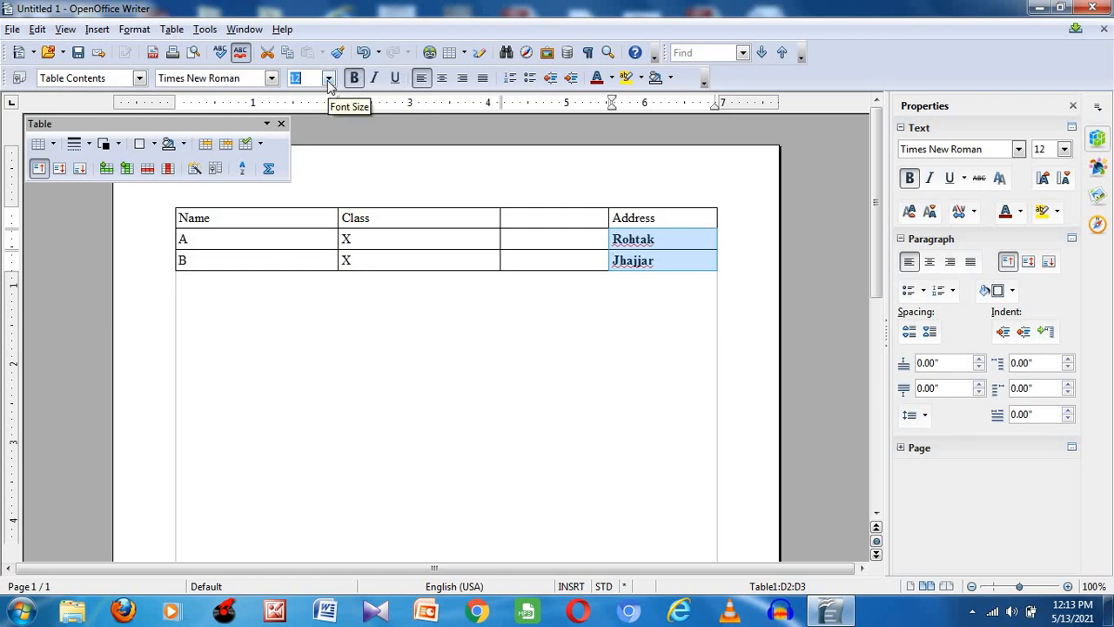
click(306, 199)
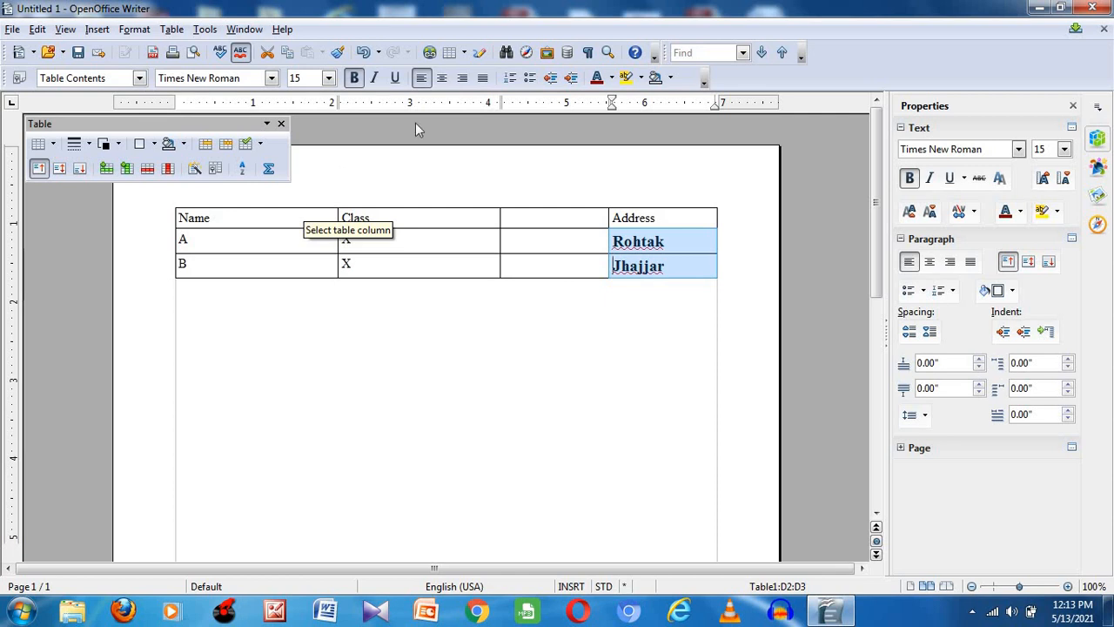
Try Yellow 2 as the font color of the Rohtak and Jhajjar cells and settle on red.
click(613, 81)
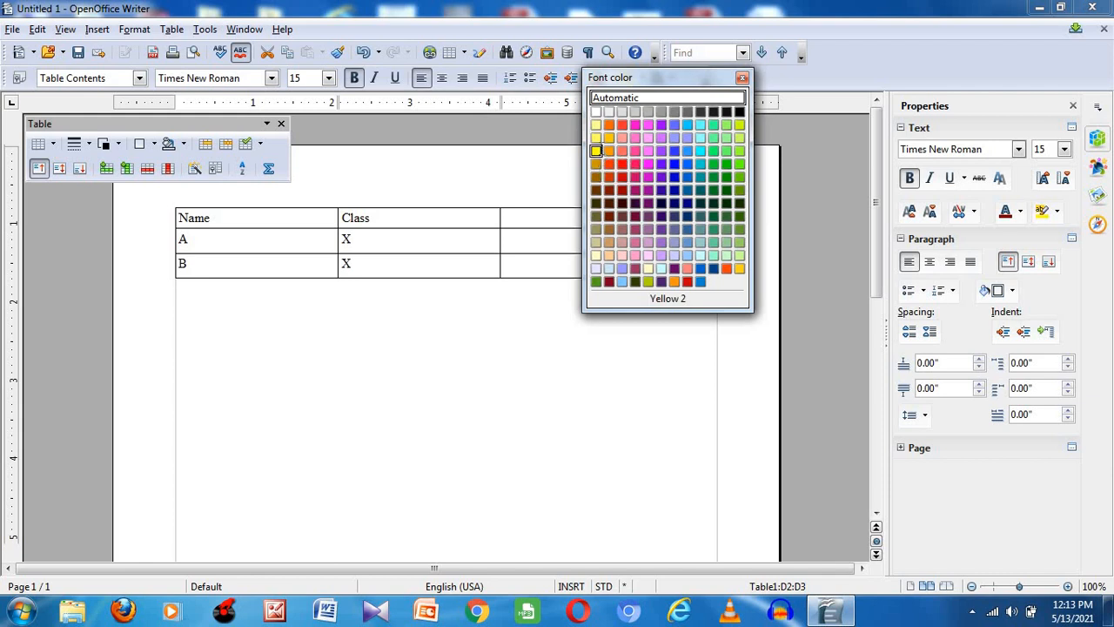
click(596, 151)
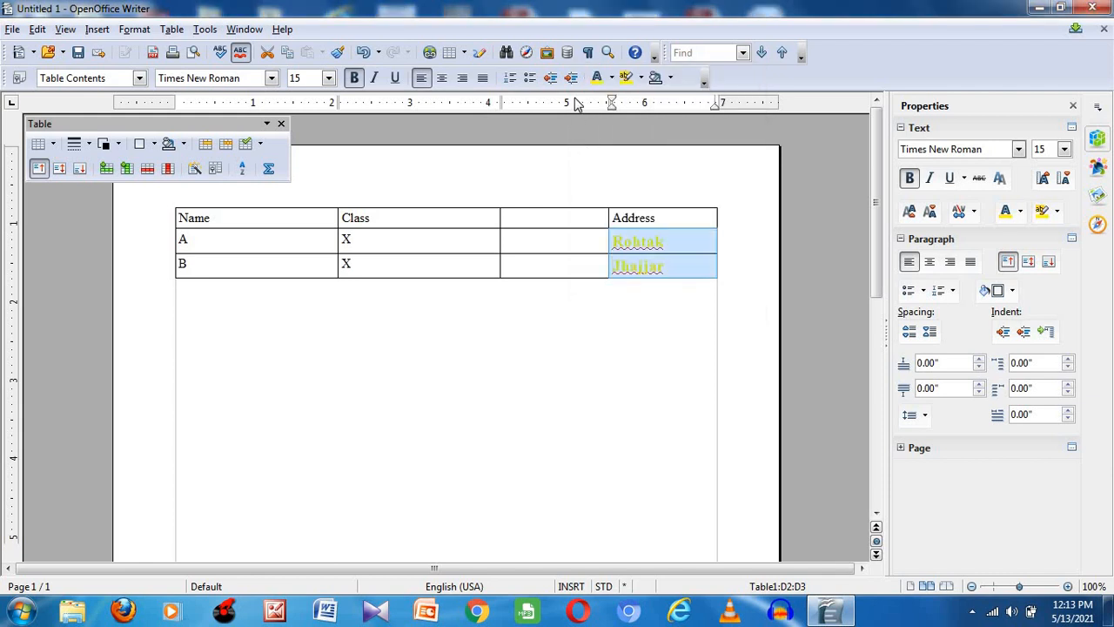
click(612, 78)
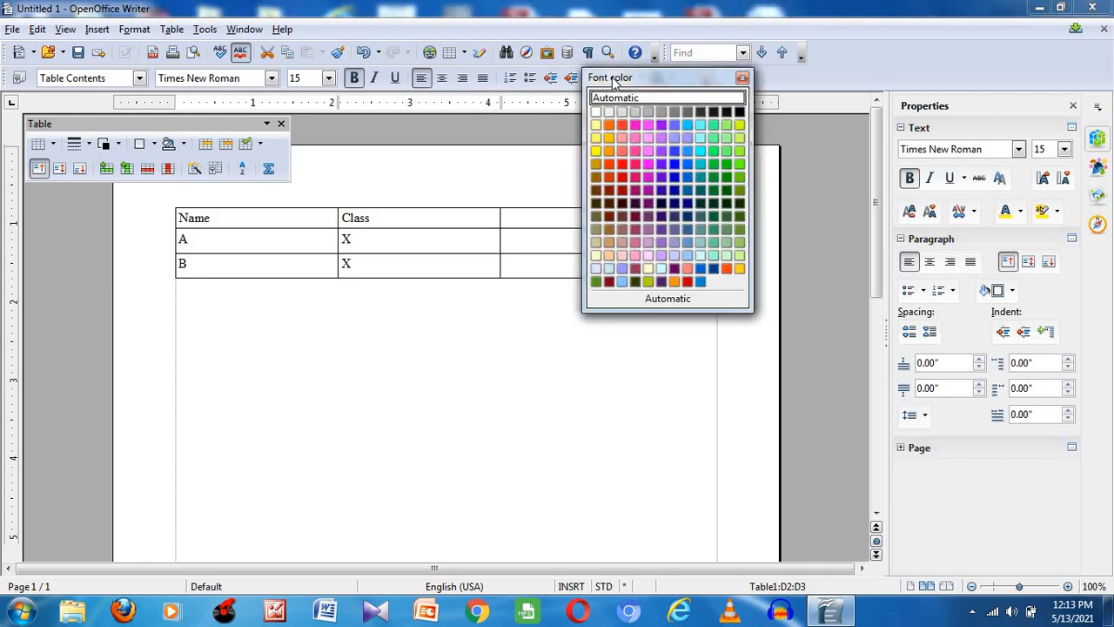
click(622, 152)
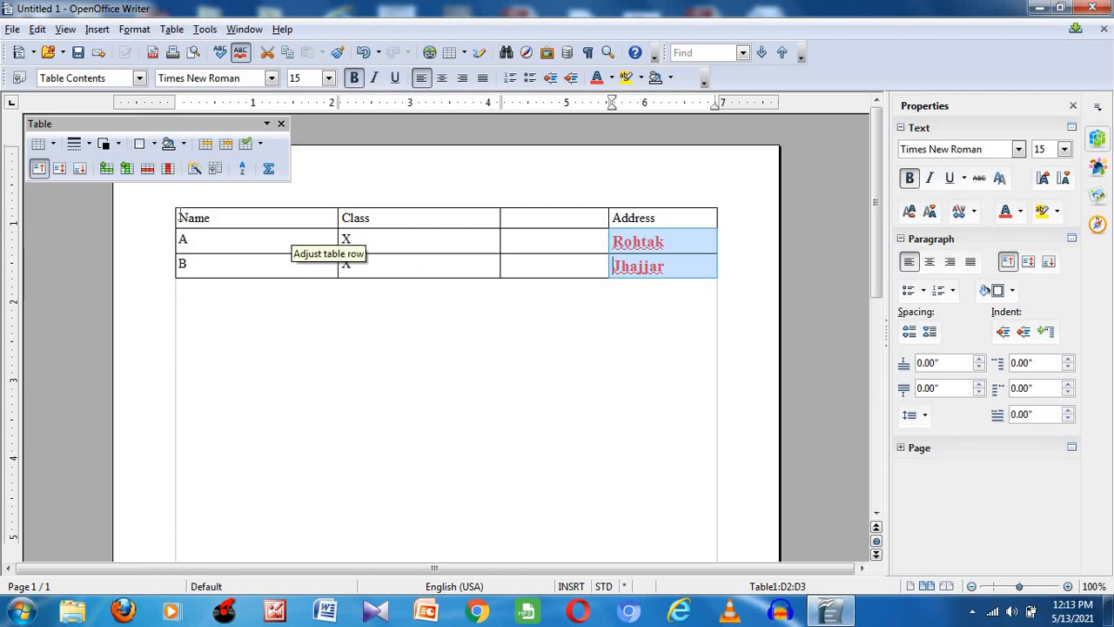
drag(180, 216, 386, 259)
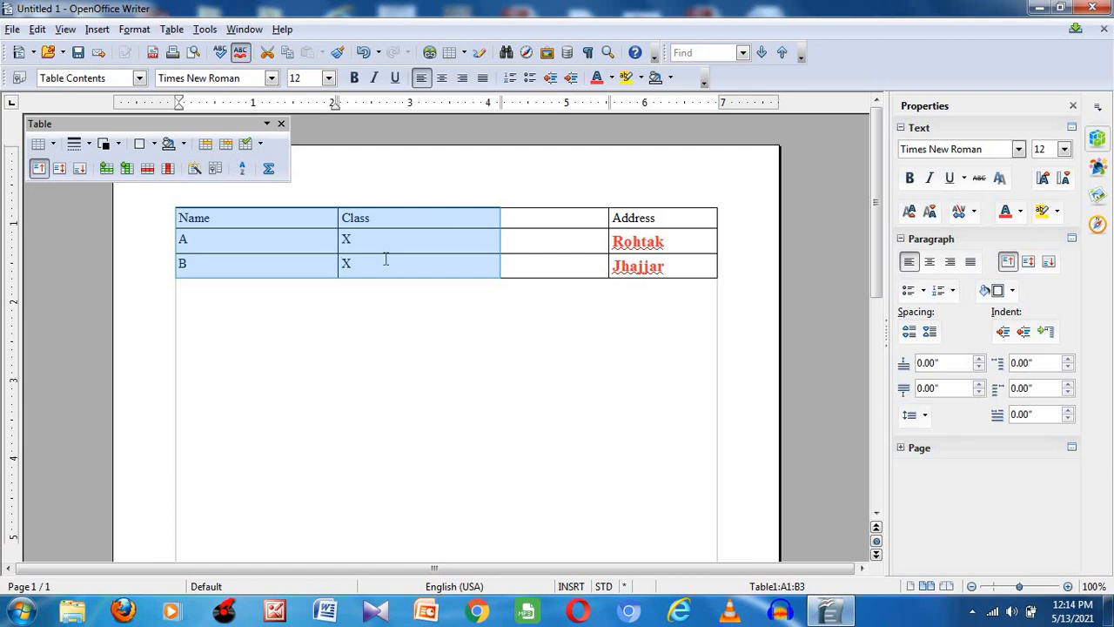
click(386, 310)
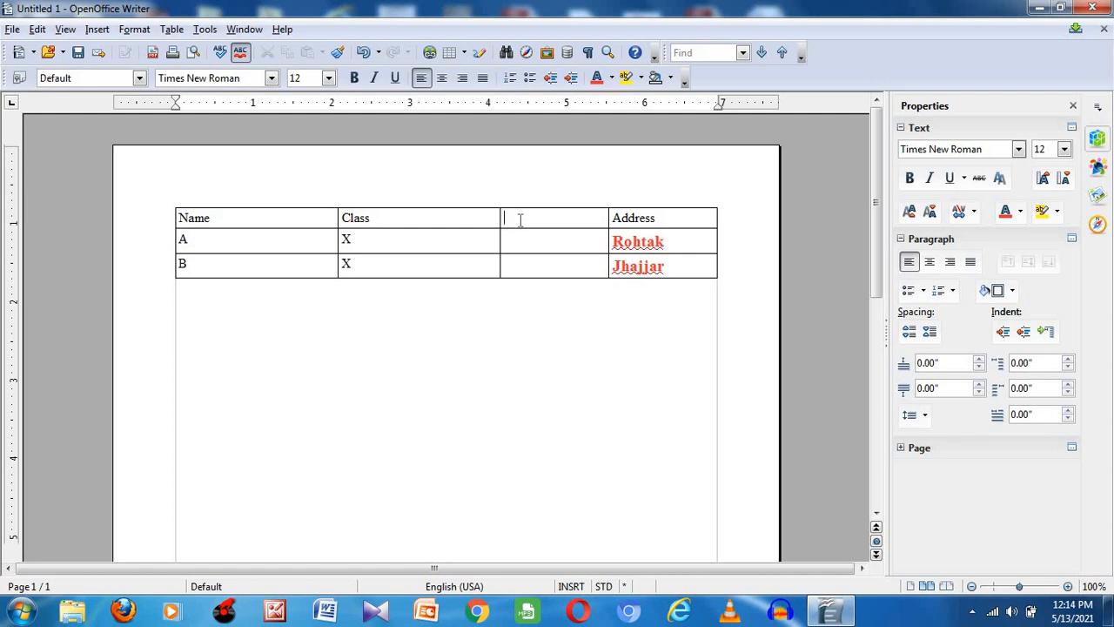
drag(520, 220, 523, 244)
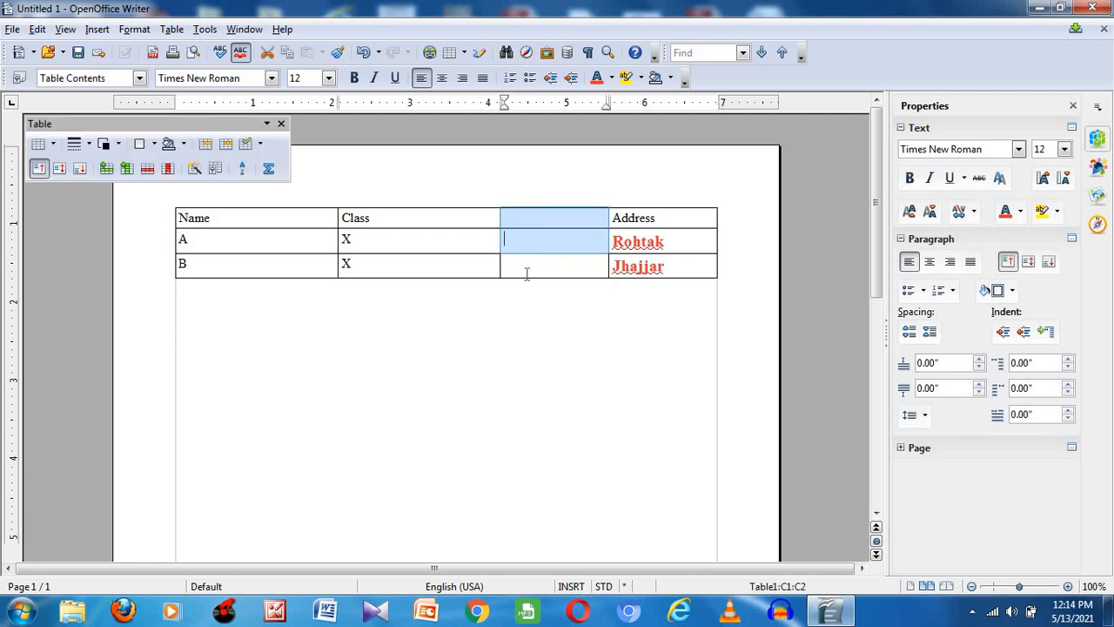
click(525, 272)
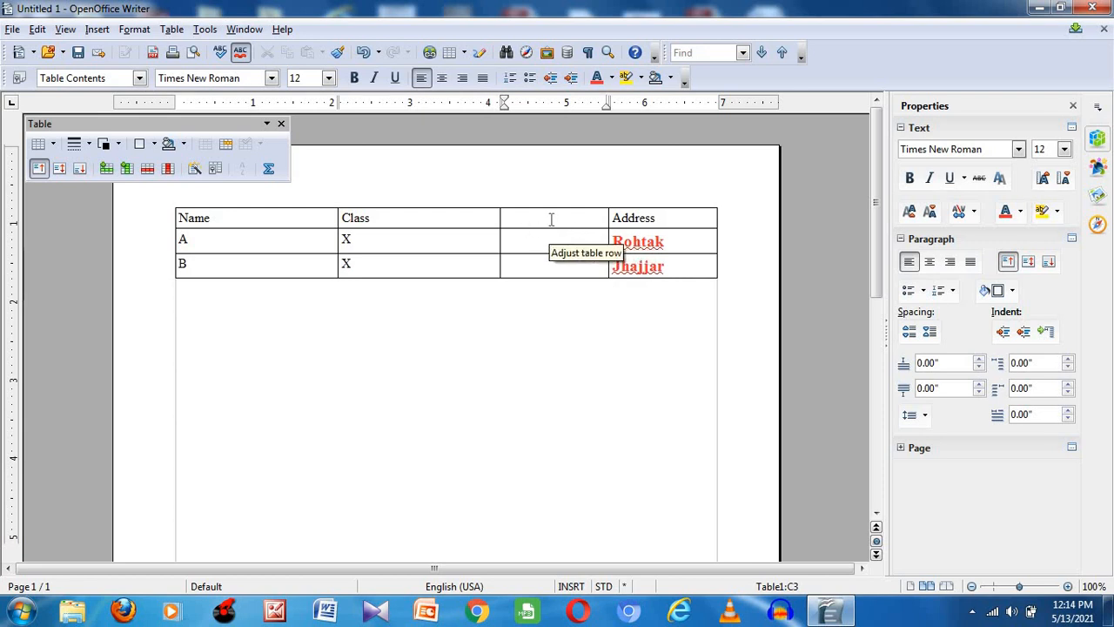
Merge the top two cells of the blank column between Class and Address, and dismiss the Windows color scheme dialog.
click(551, 219)
drag(550, 219, 550, 240)
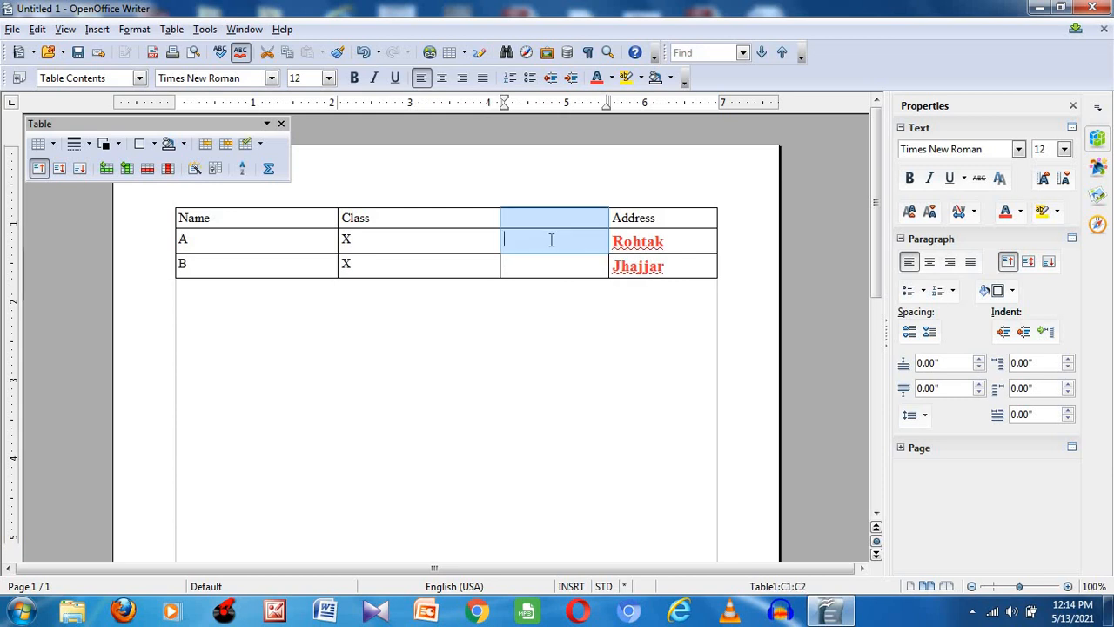
click(183, 31)
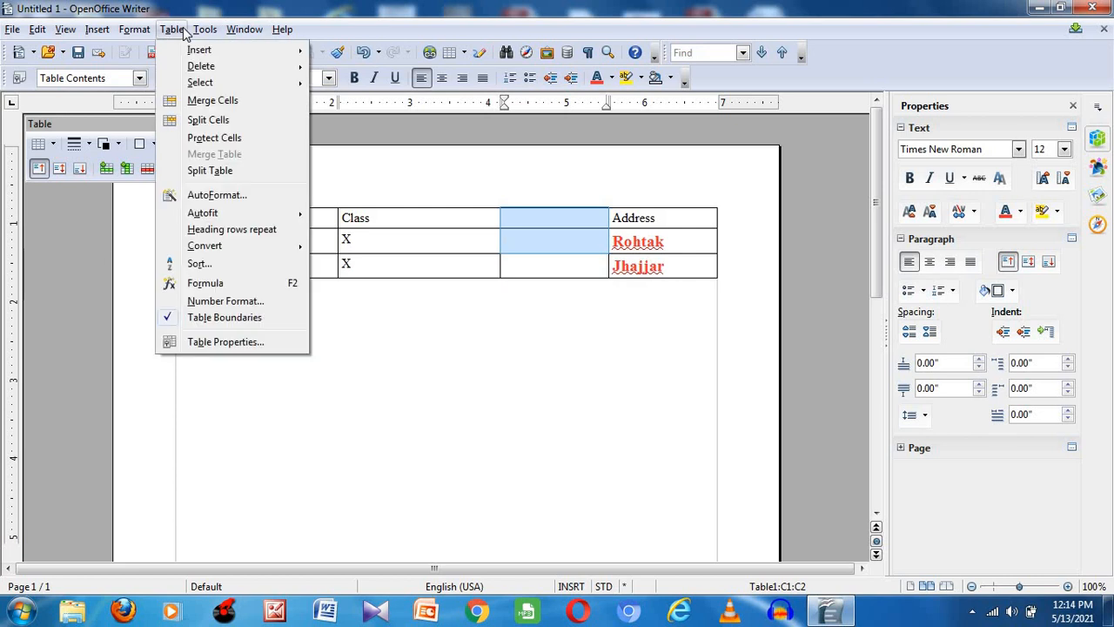
click(209, 101)
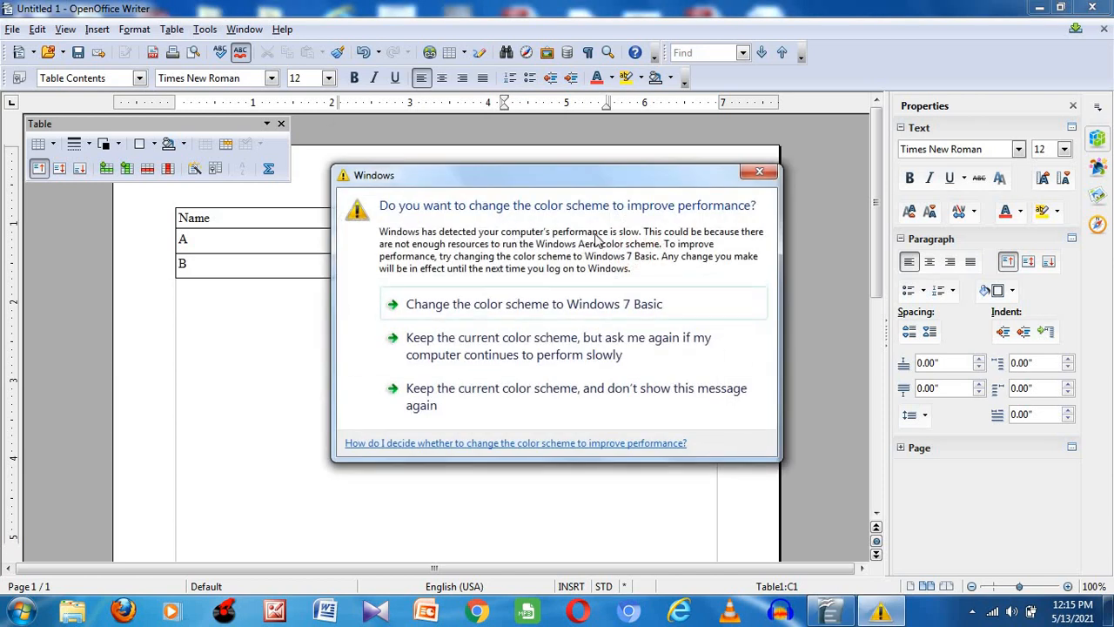
click(759, 172)
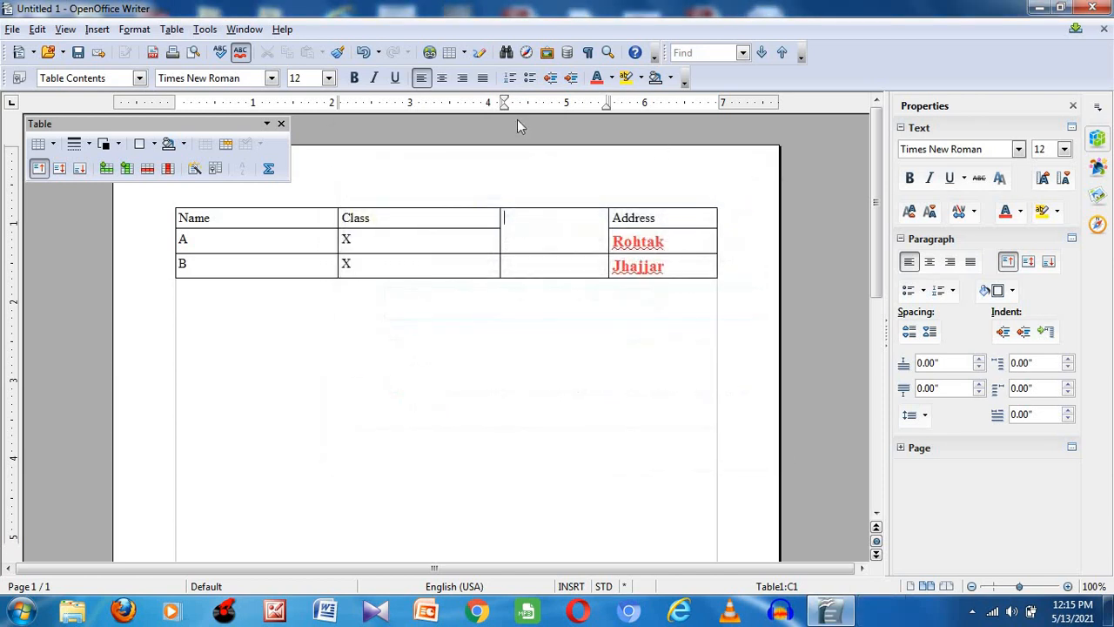
click(174, 29)
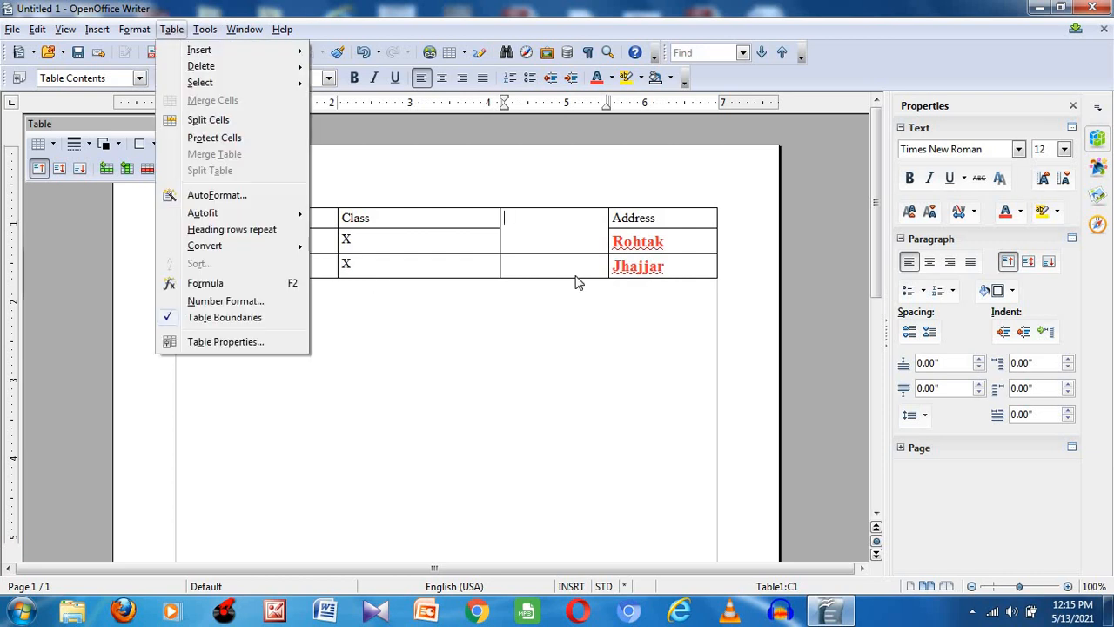
click(519, 239)
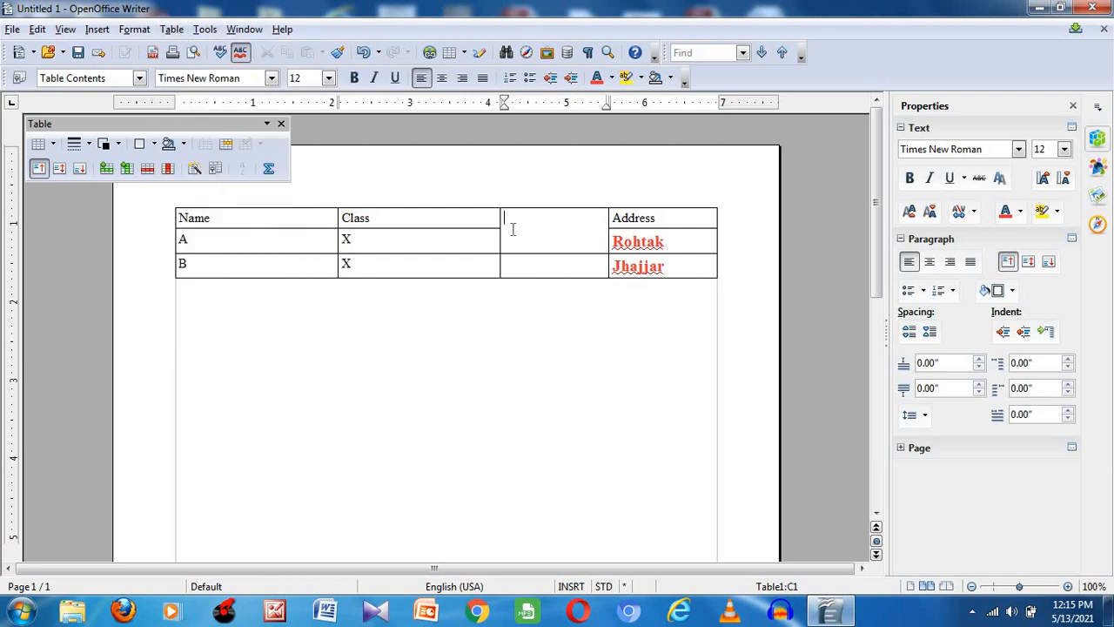
right_click(513, 235)
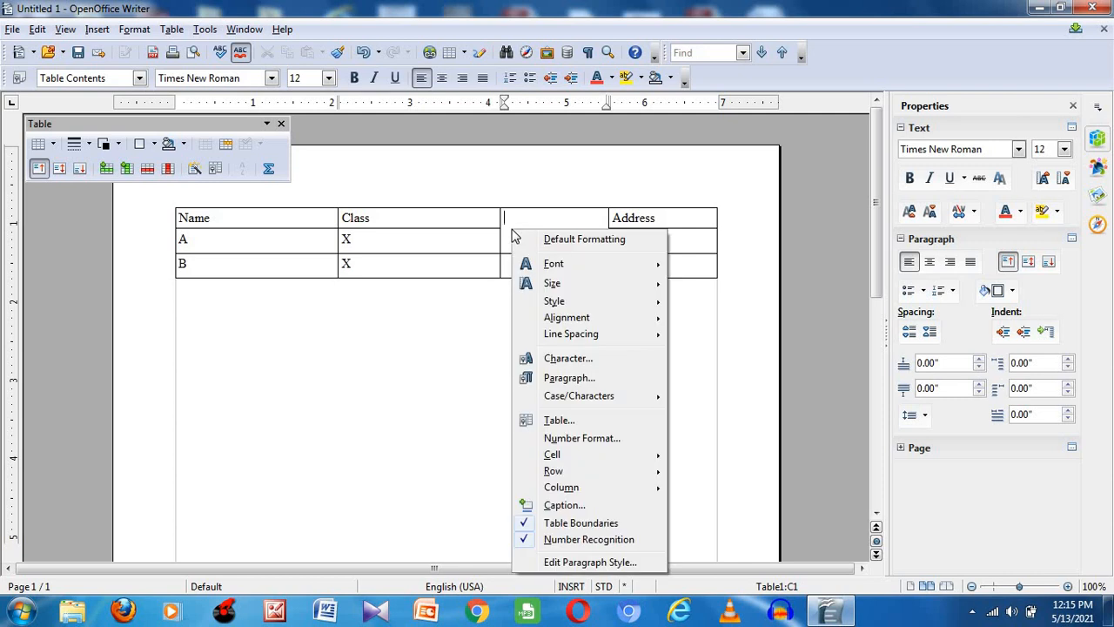
click(387, 334)
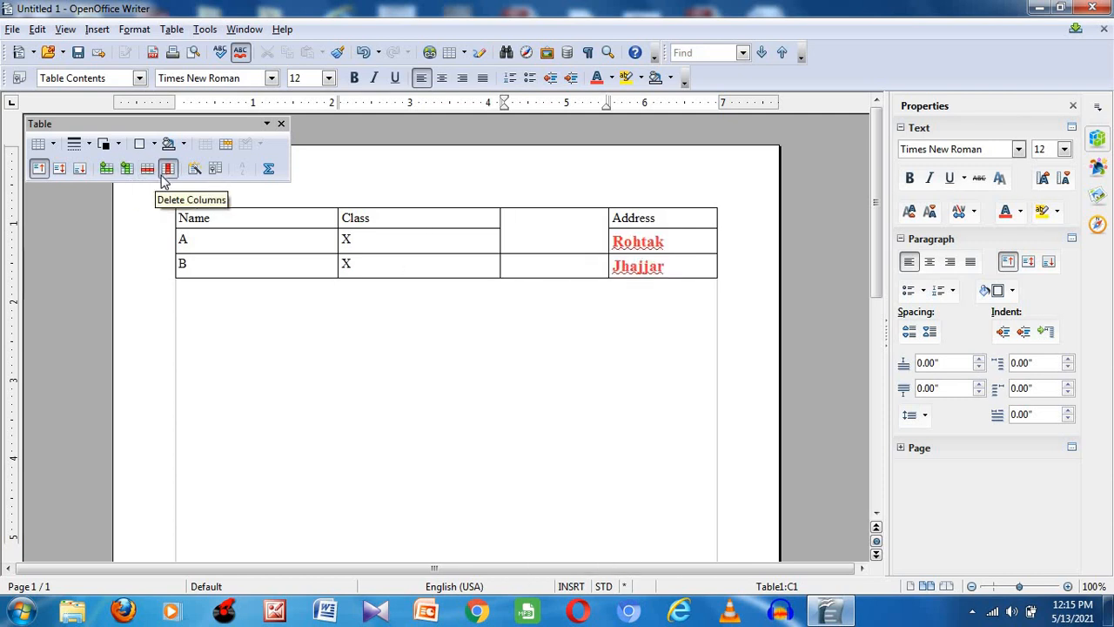
Try splitting the merged blank cell between Class and Address horizontally into 3 cells, and undo the split.
click(228, 145)
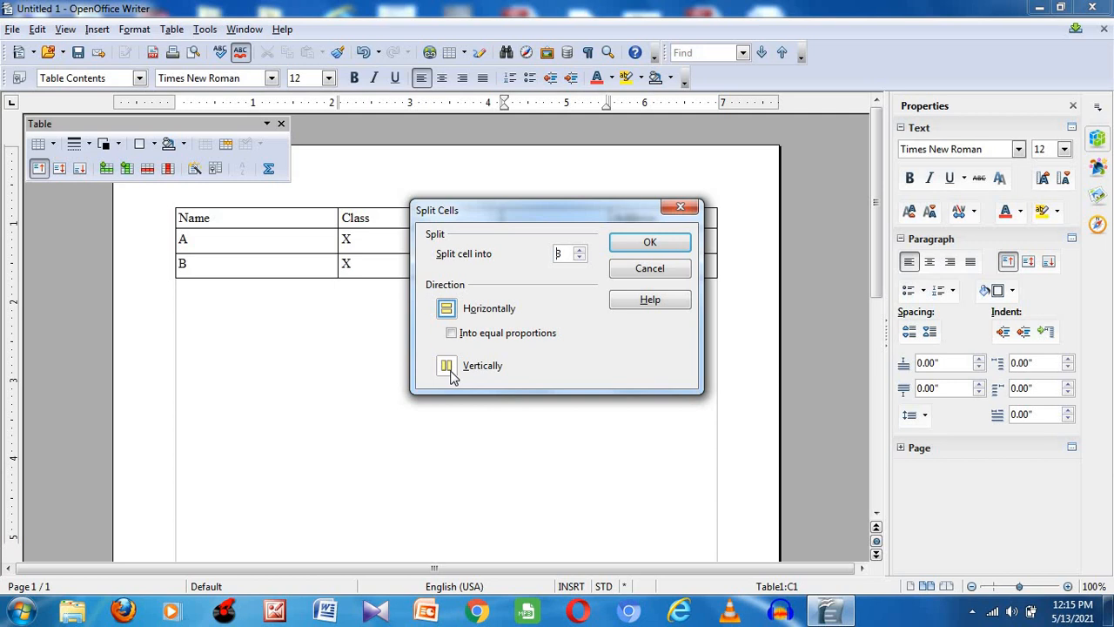
click(648, 243)
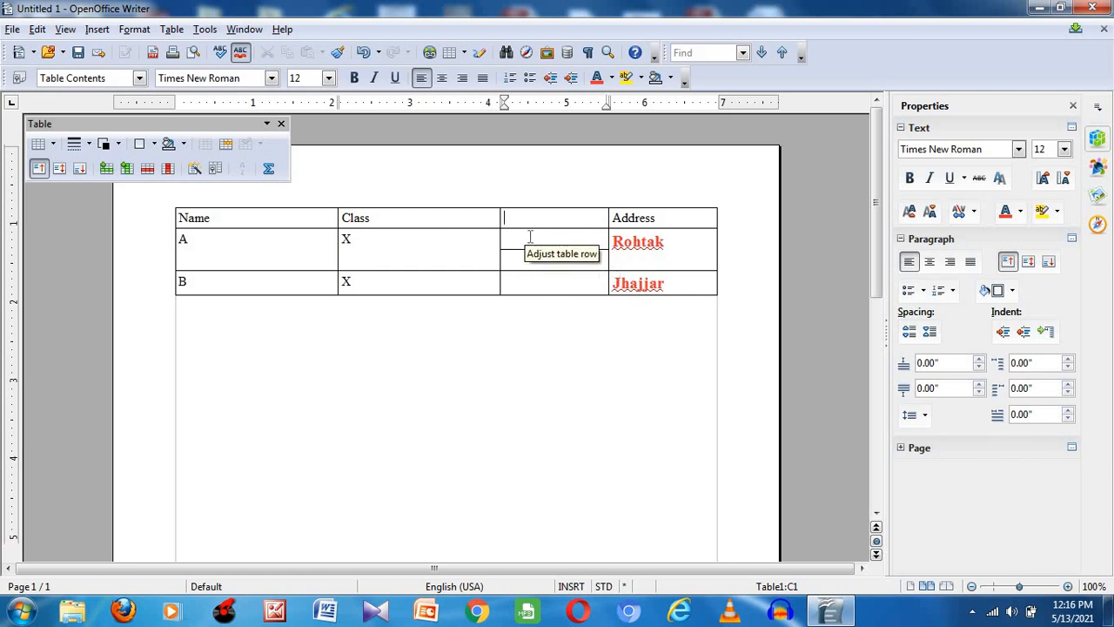
key(ctrl+z)
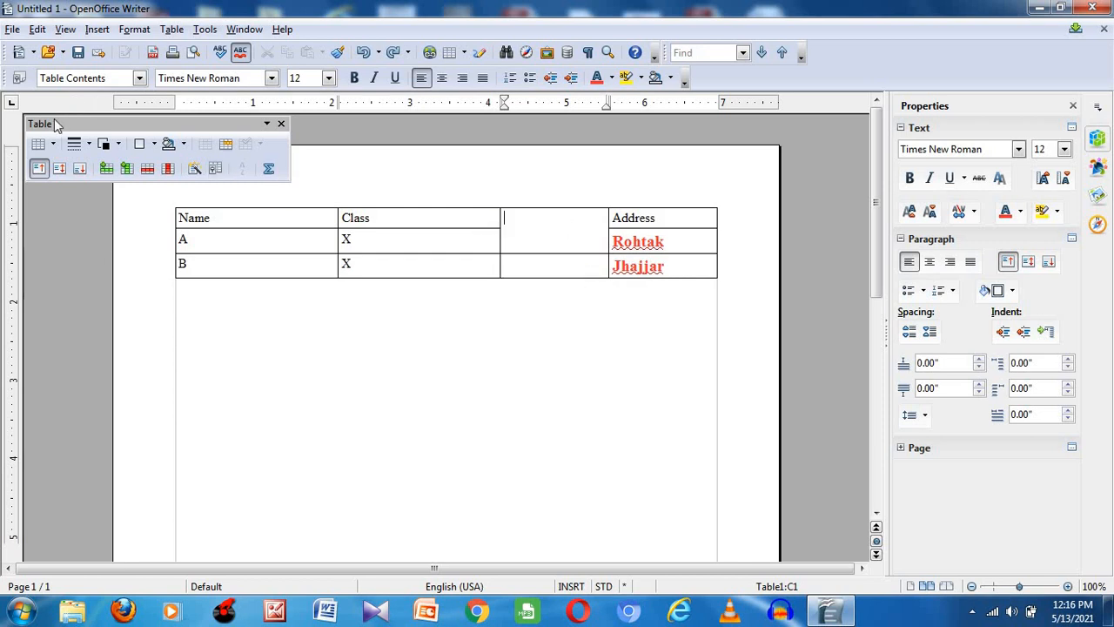
Split the merged blank cell between Class and Address vertically into 2 cells.
click(228, 146)
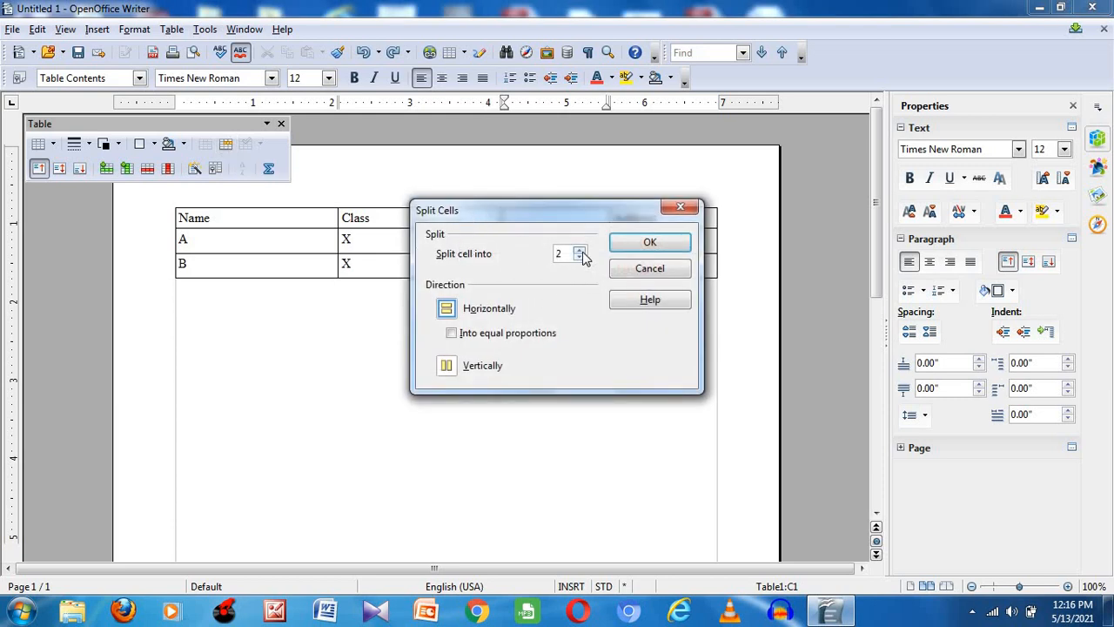
click(446, 366)
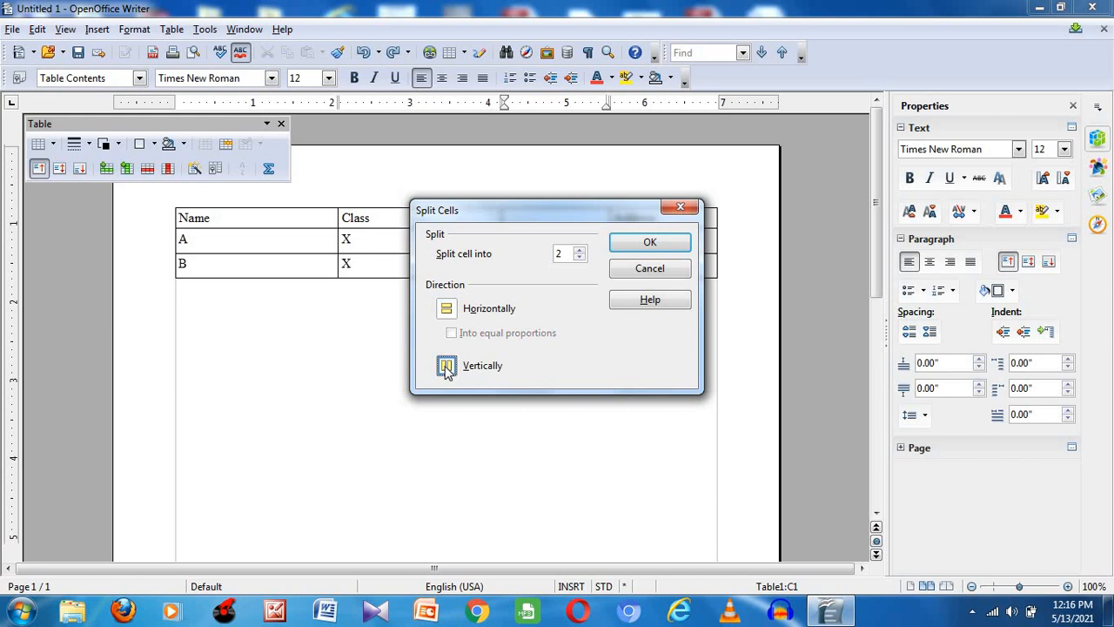
click(648, 246)
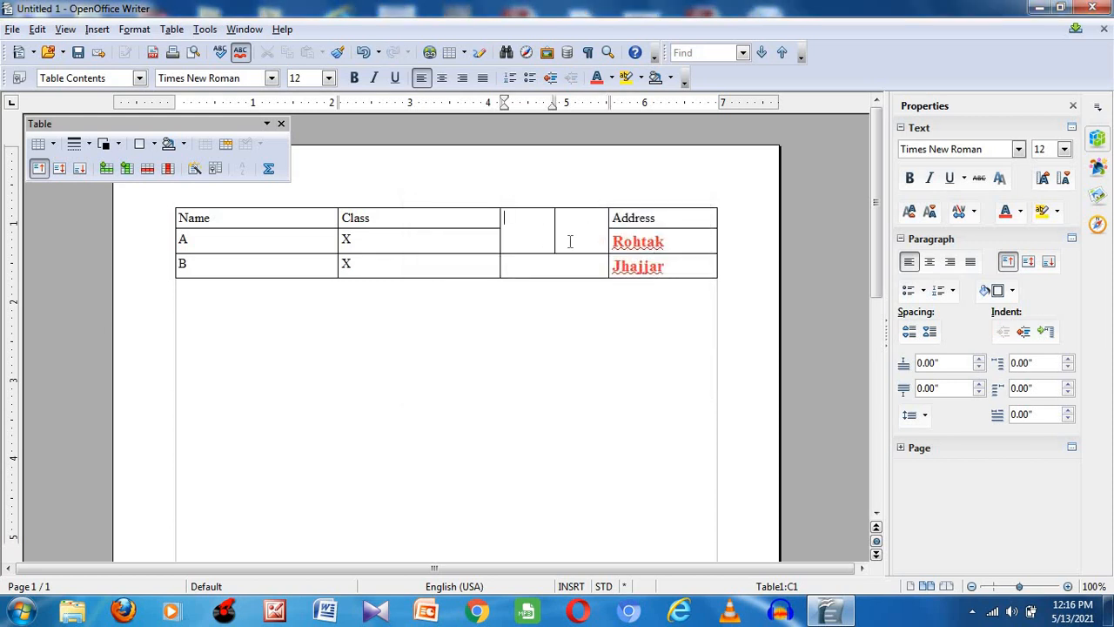